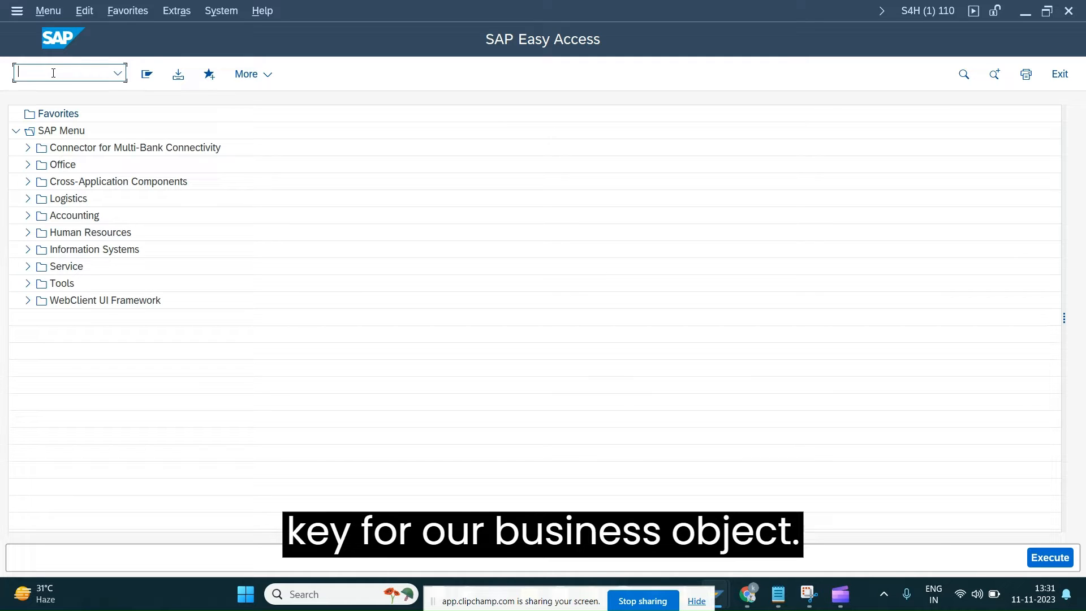
Start transaction BOBX and open the local business object ZRET_ORDER
text(BOBX)
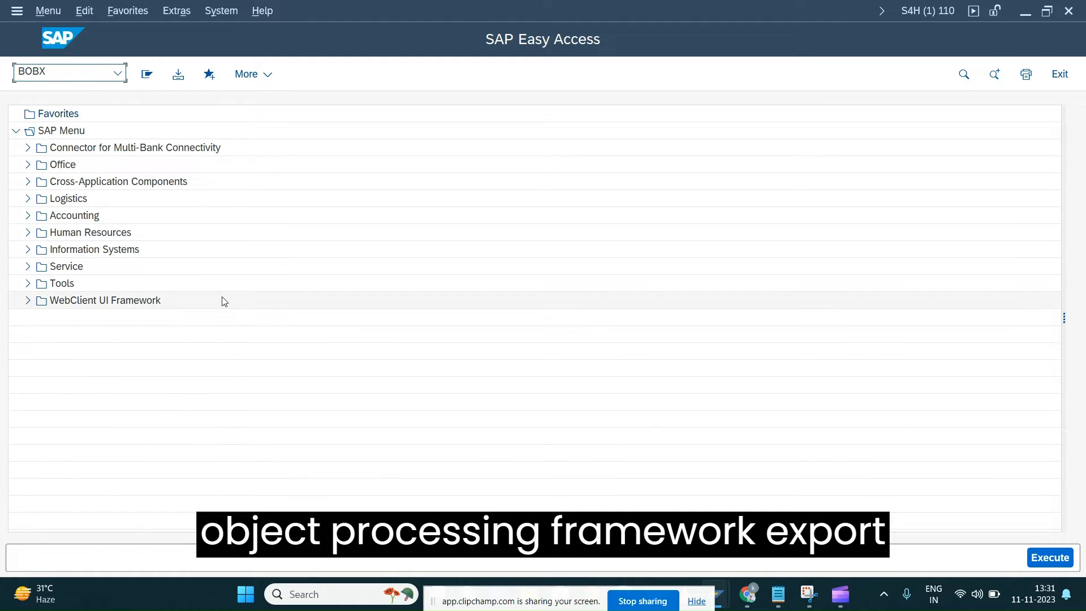
drag(67, 71, 20, 73)
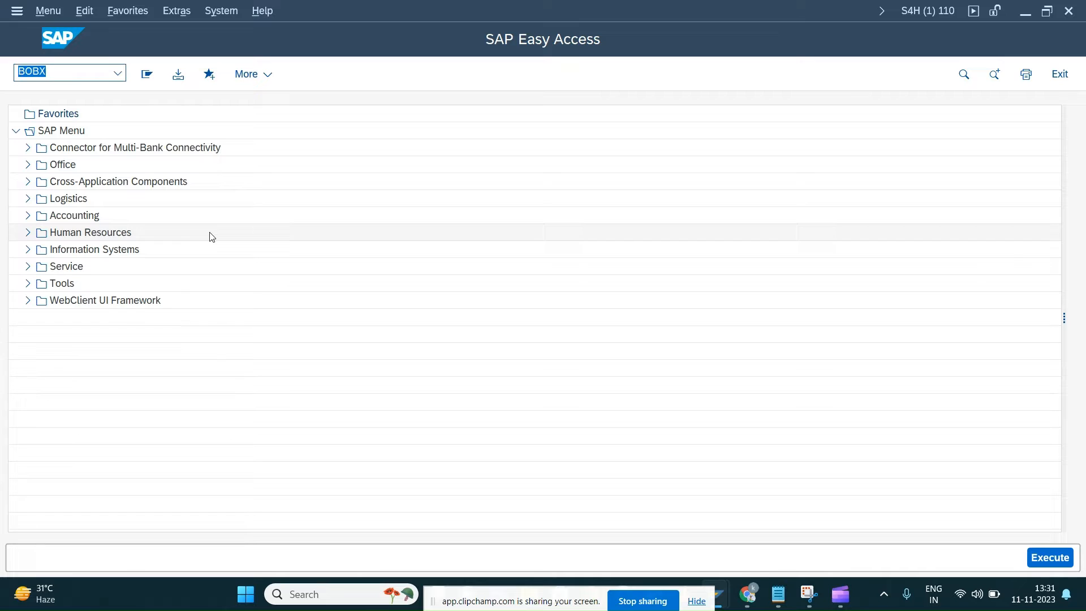
key(Return)
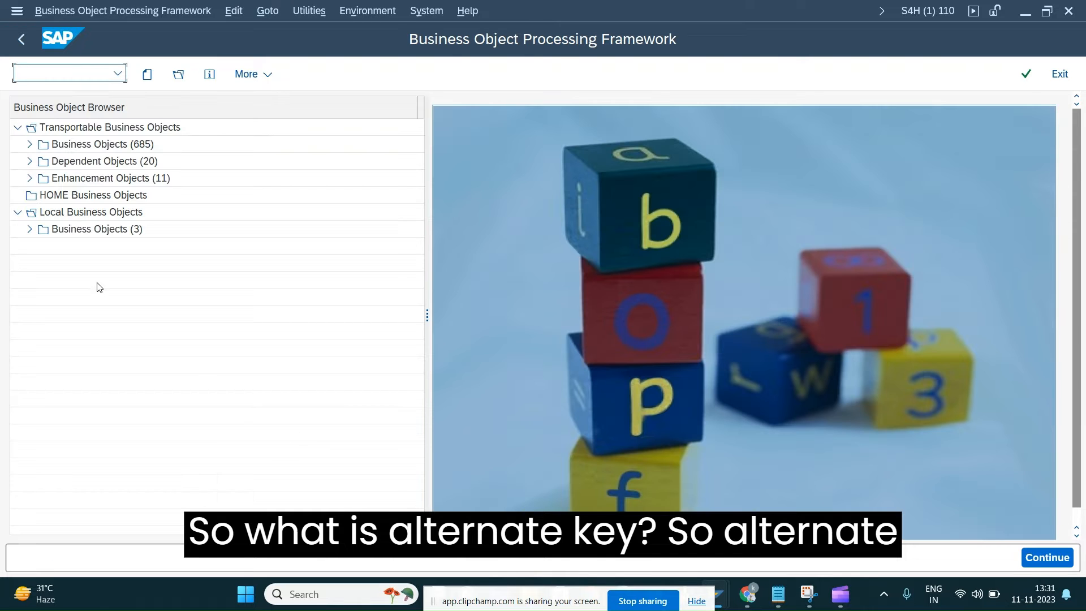
click(30, 230)
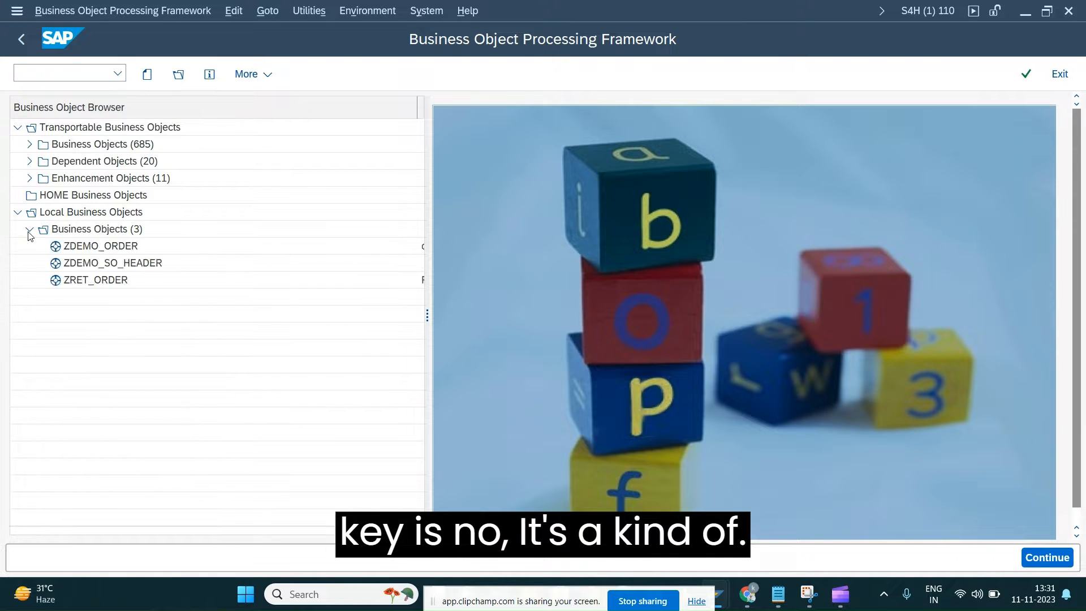
double_click(80, 284)
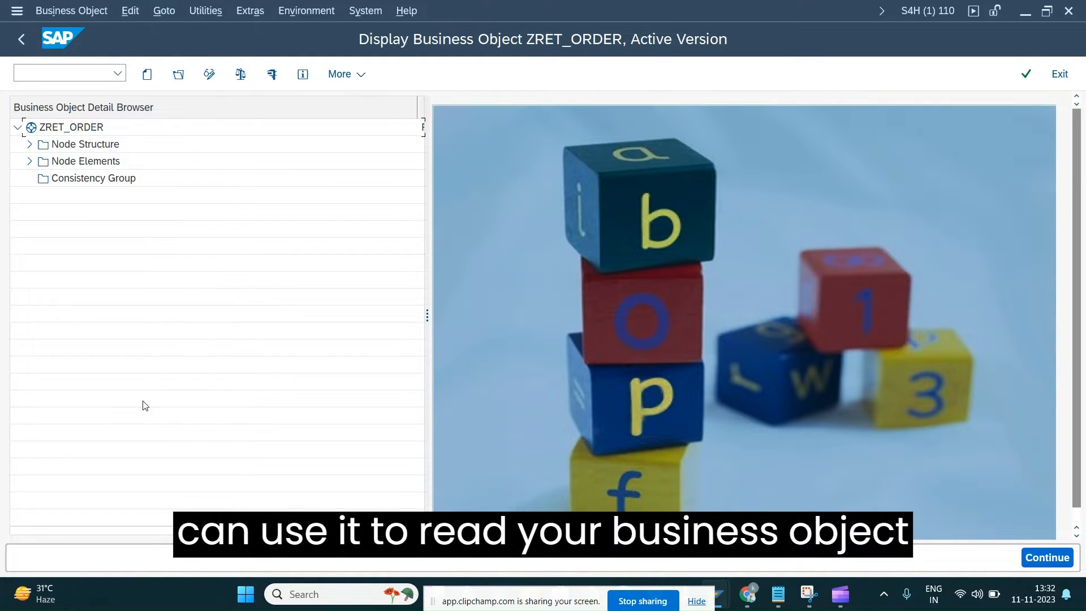
Expand the ROOT node among the node elements and open its database table ZRET_ORDERROT
click(29, 161)
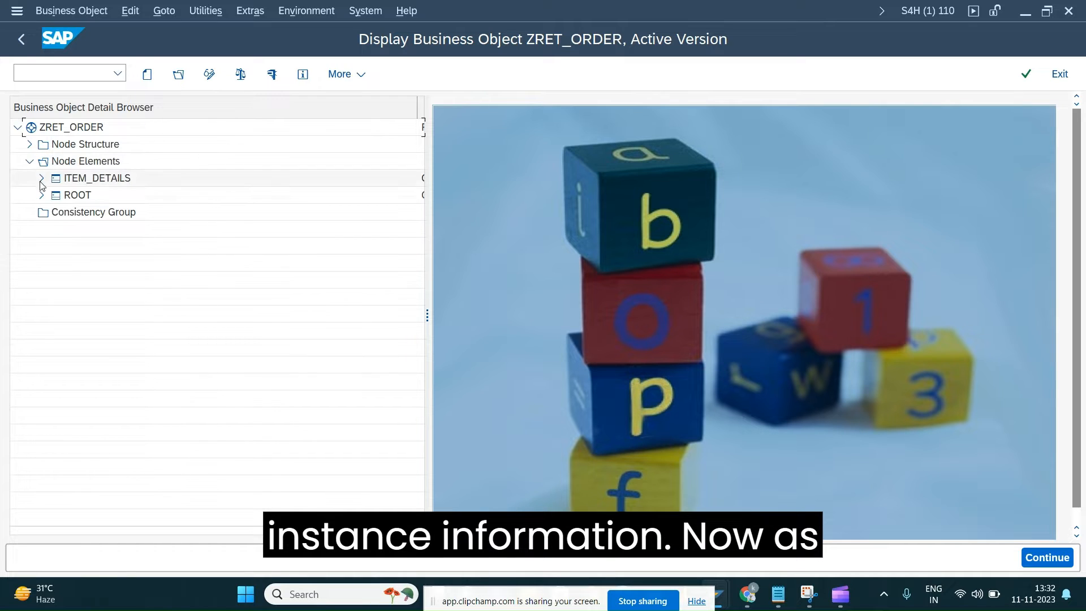
click(41, 196)
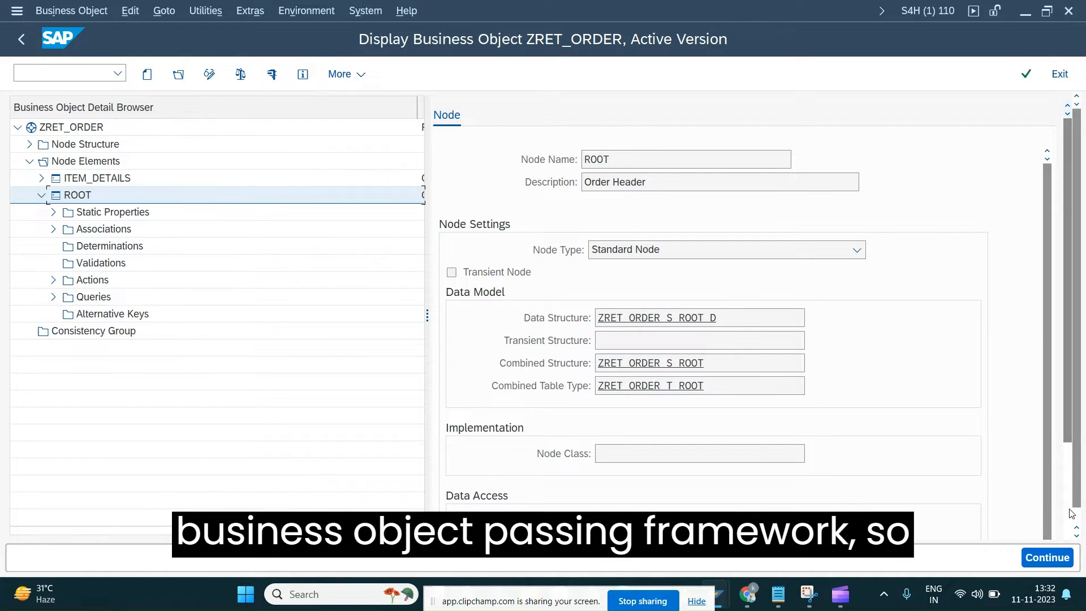
scroll(840, 487, down, 3)
double_click(622, 390)
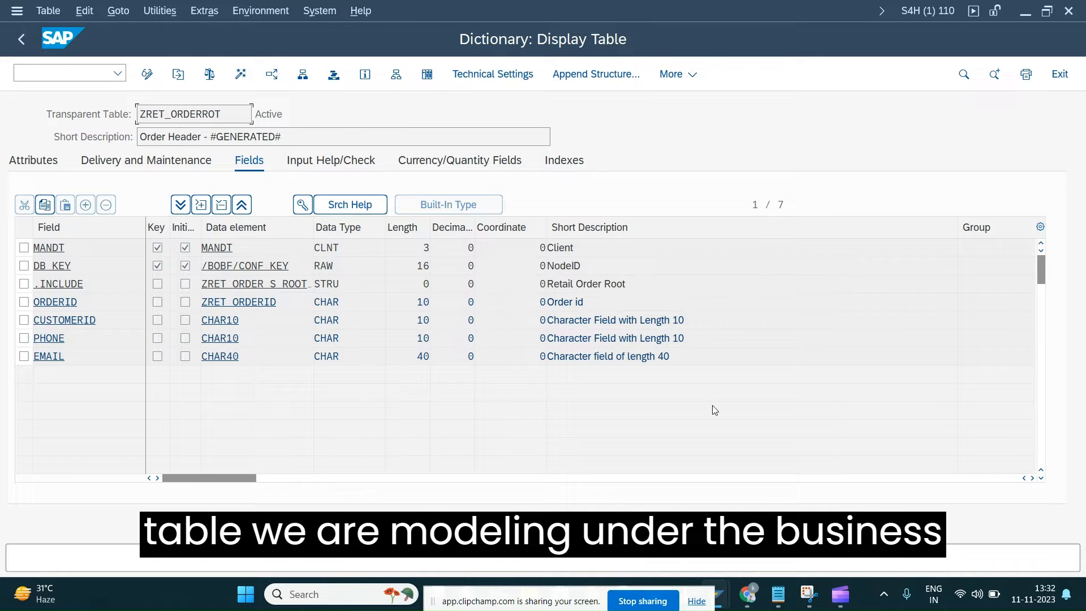
Examine the table's MANDT and DB_KEY key fields, including DB_KEY's data element and data type, and the ORDERID field
drag(81, 271, 30, 263)
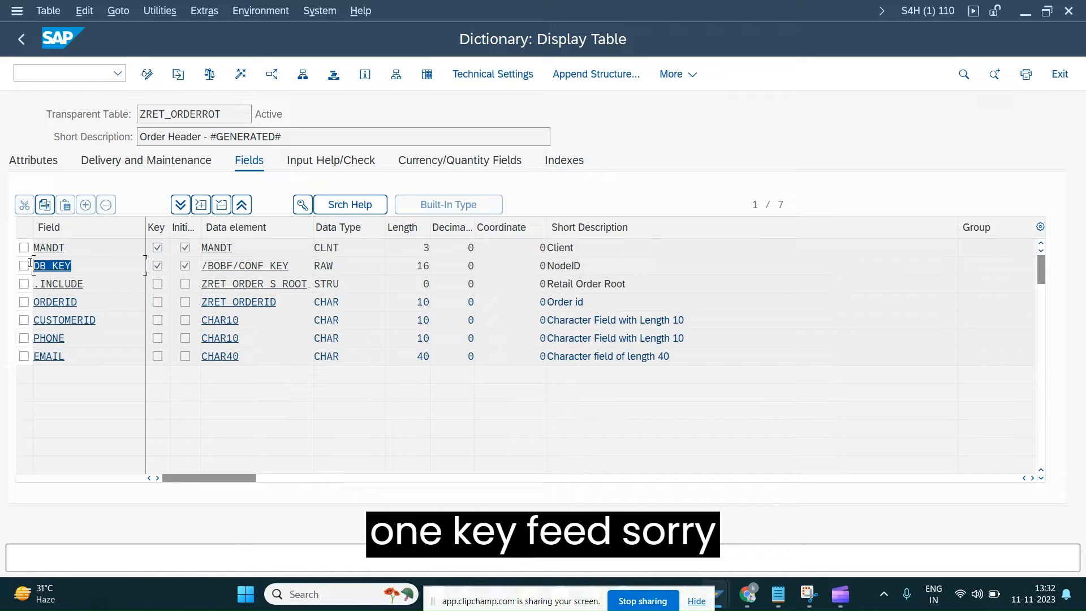
drag(65, 250, 1, 252)
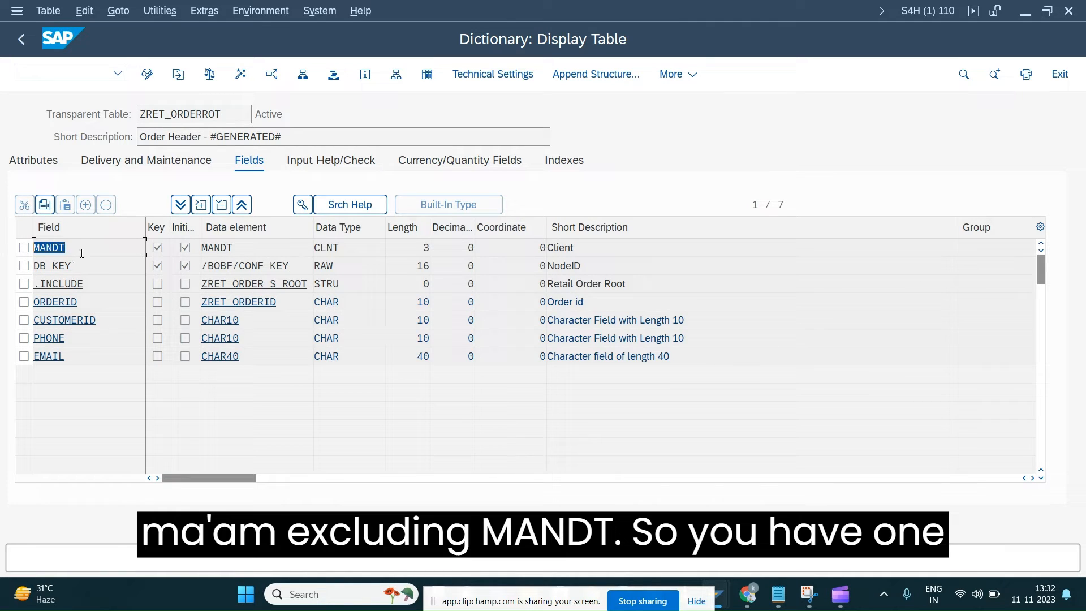
drag(75, 266, 33, 266)
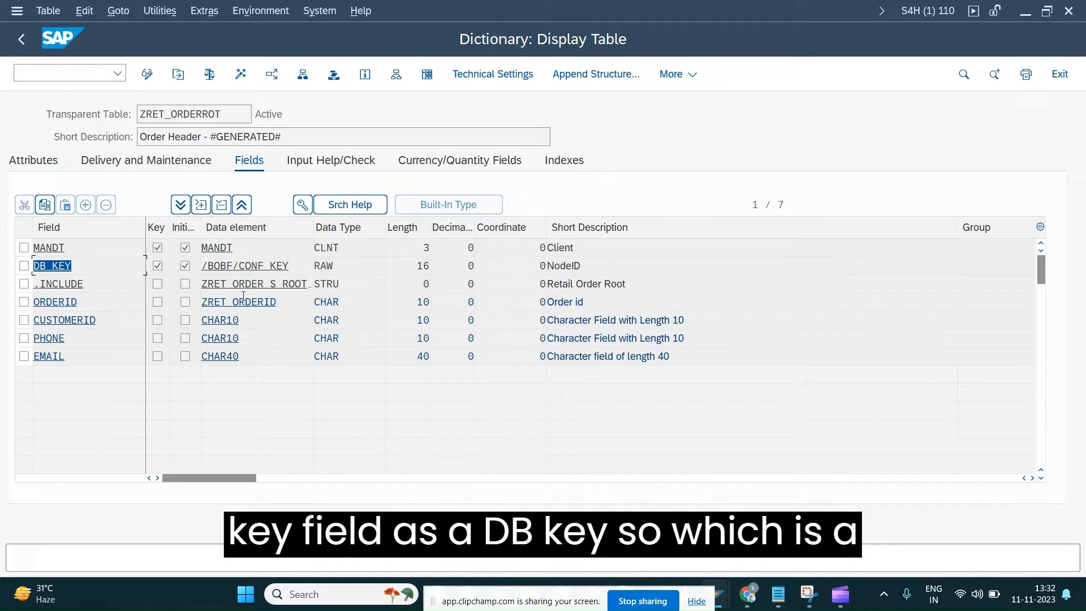
drag(201, 265, 290, 270)
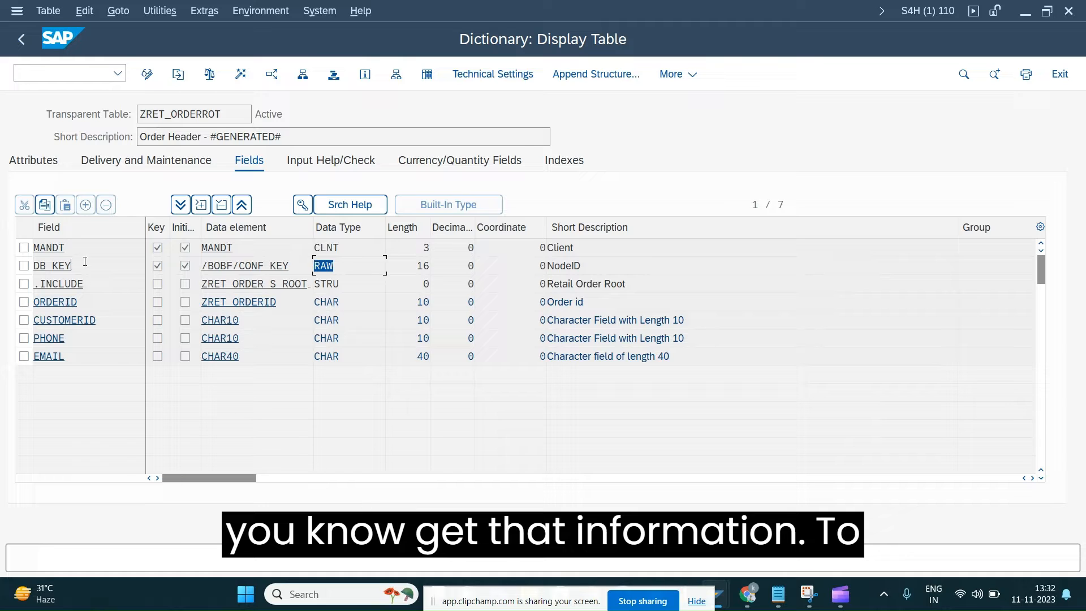
drag(85, 263, 33, 265)
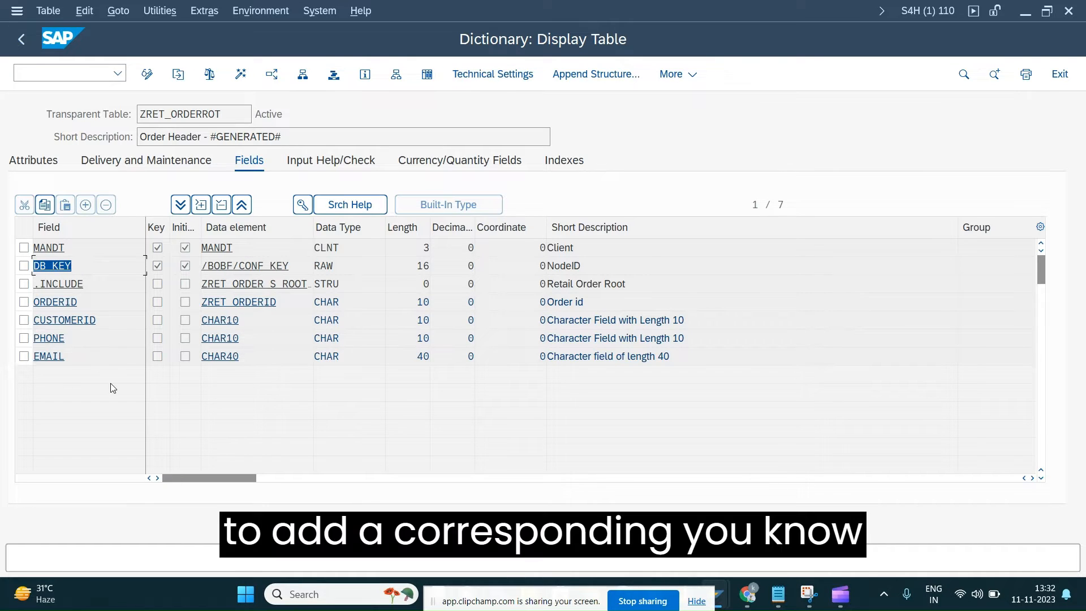
drag(88, 294, 3, 302)
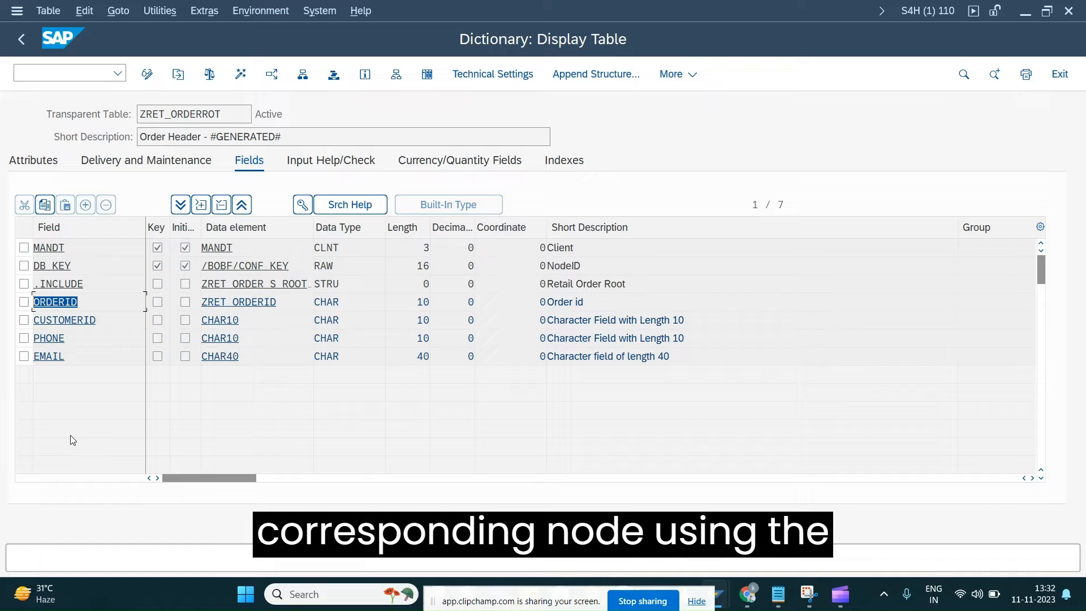
Copy the ORDERID field's data element name ZRET_ORDERID and return to the business object
drag(278, 302, 194, 302)
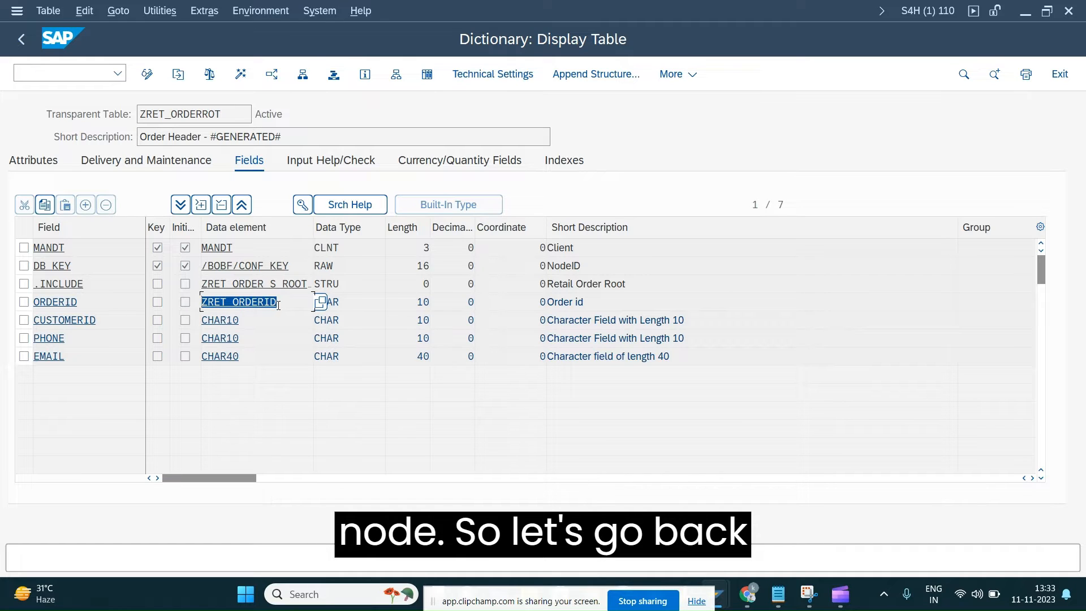
drag(280, 304, 238, 281)
key(ctrl+c)
click(30, 43)
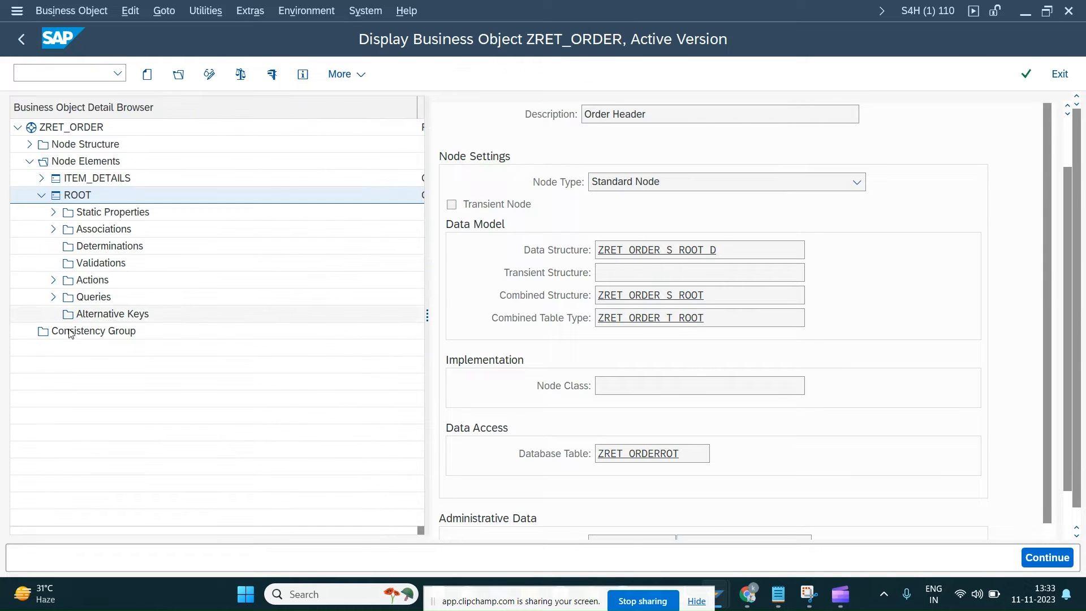
Switch the business object to change mode and create a new alternative key under the ROOT node
click(53, 297)
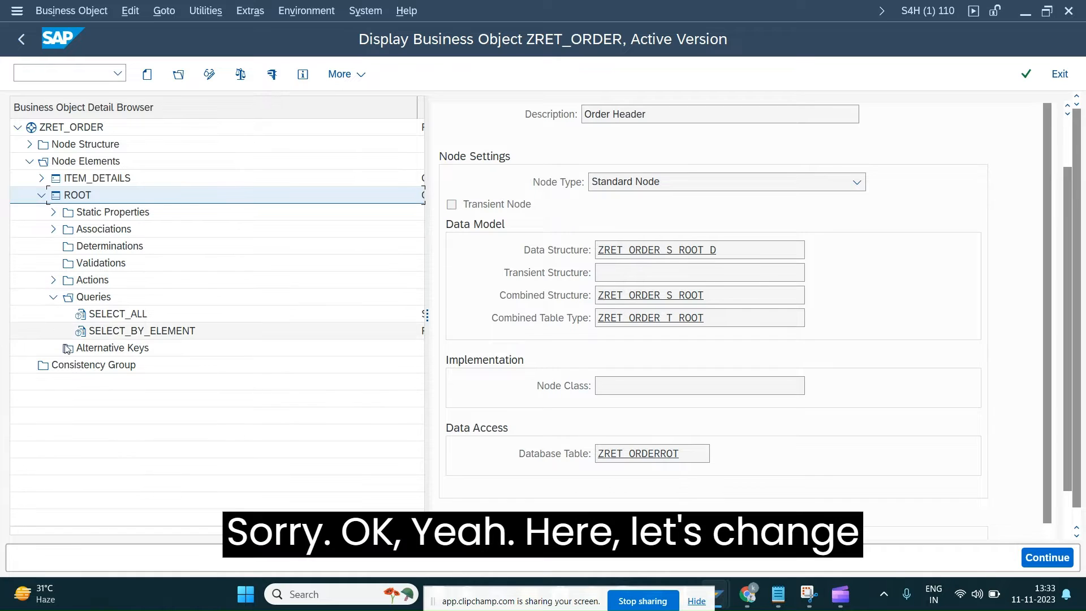
click(90, 348)
click(209, 74)
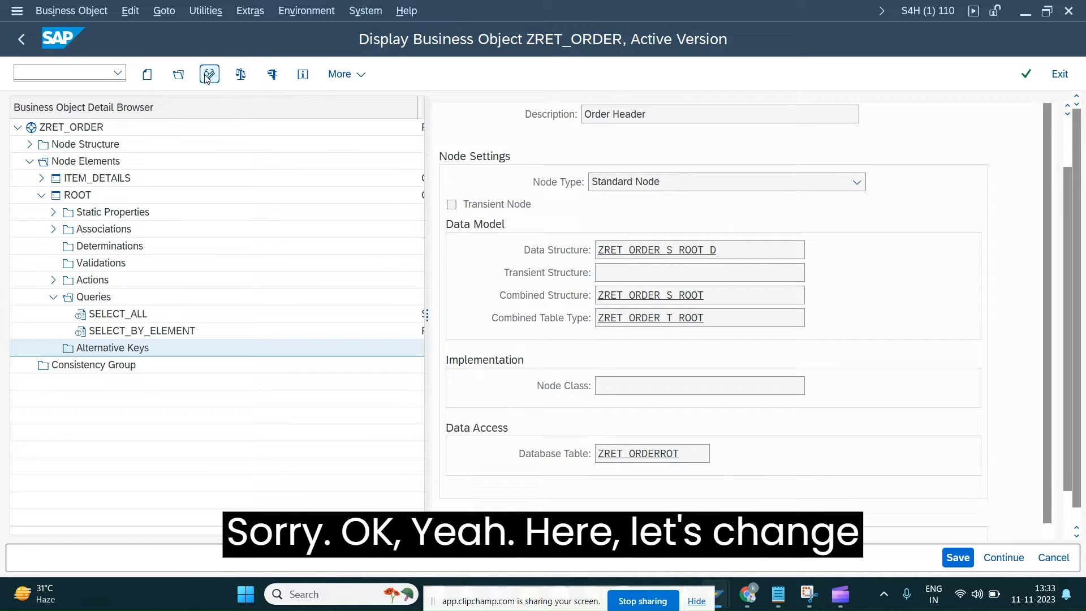
right_click(123, 349)
click(151, 359)
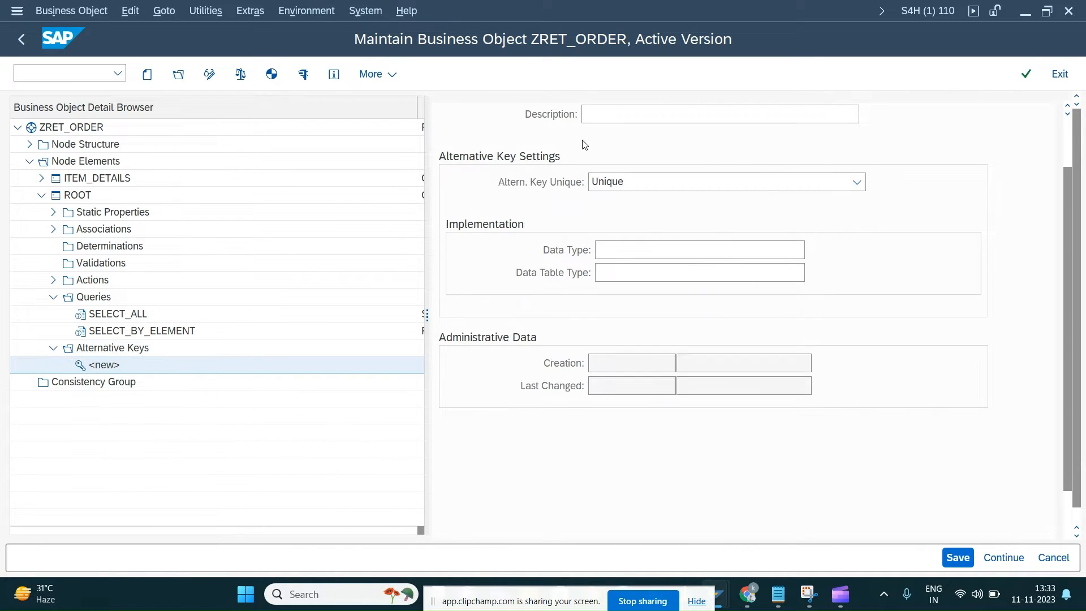
Widen the alternative key's detail area, keep its uniqueness setting as Unique, and set its data type to ZRET_ORDERID
drag(427, 320, 325, 320)
click(531, 249)
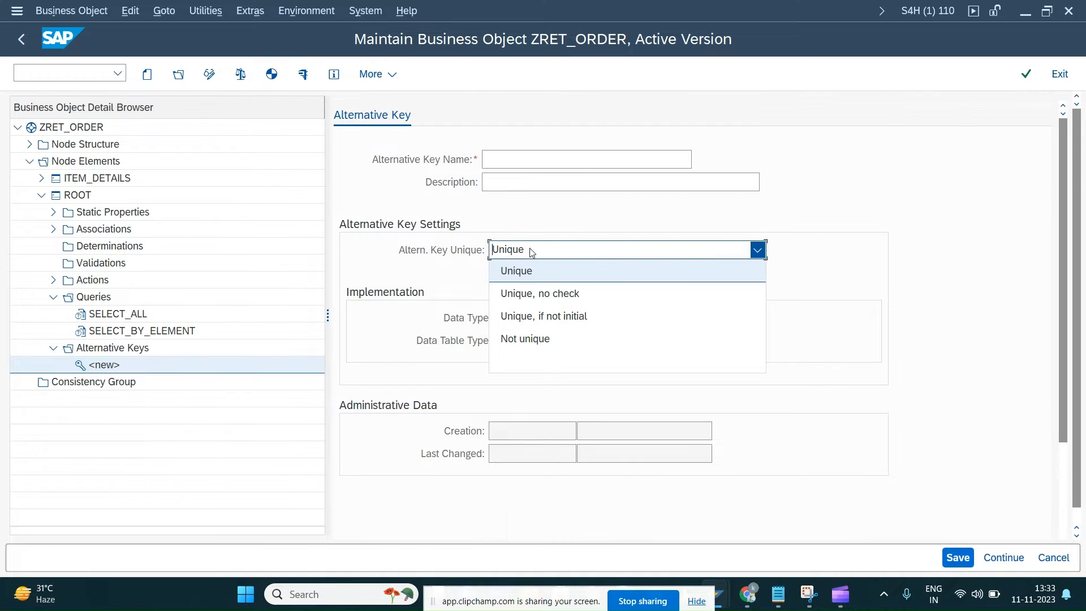
click(615, 205)
click(521, 318)
key(ctrl+v)
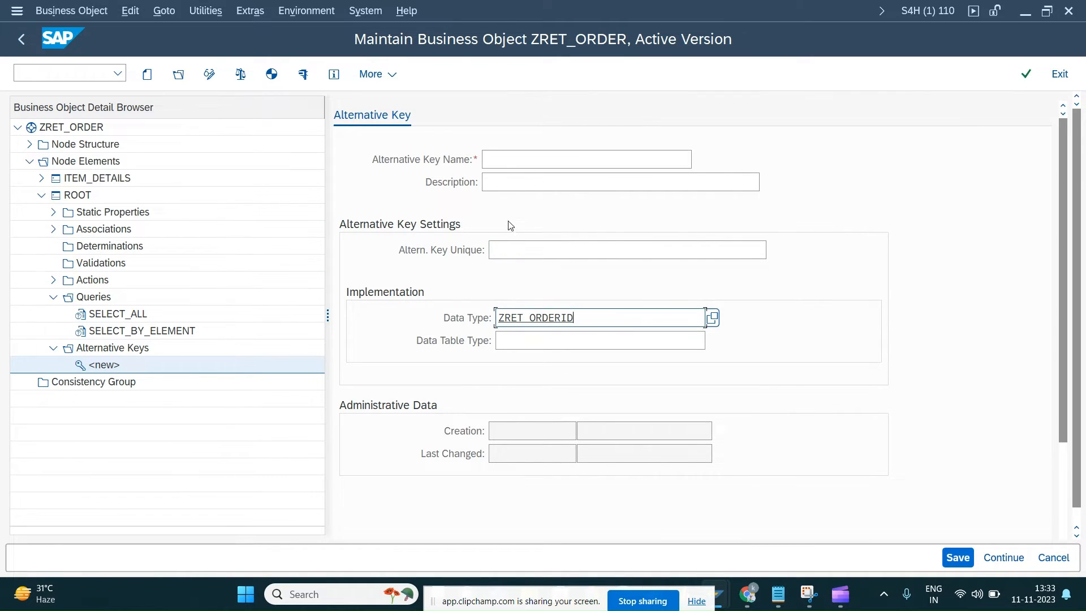
key(Return)
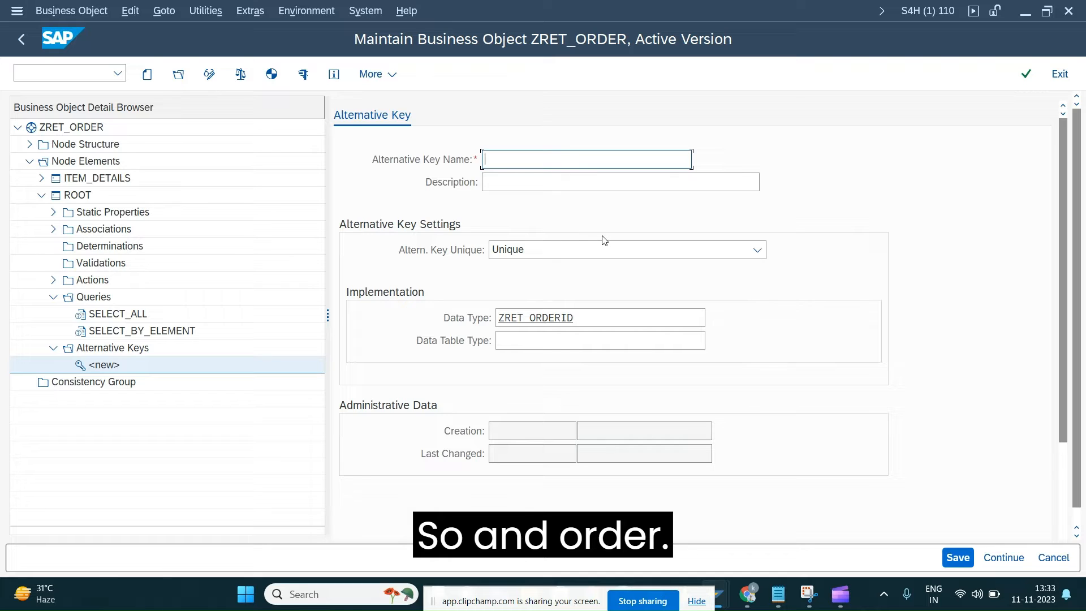
Name the alternative key ORDERID and give it the description Order Id
text(ORDERID)
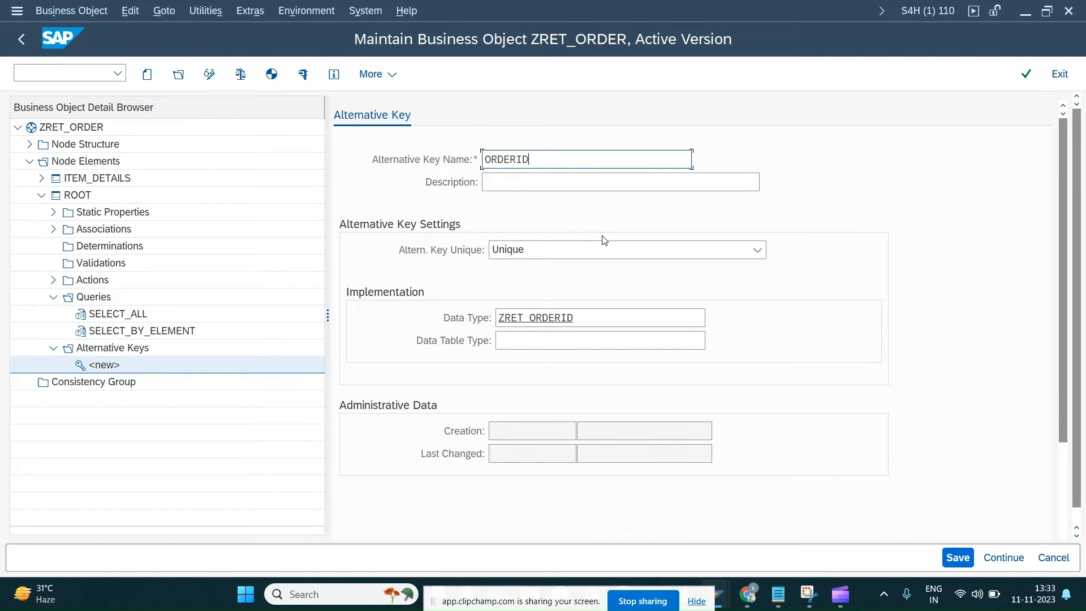
key(Tab)
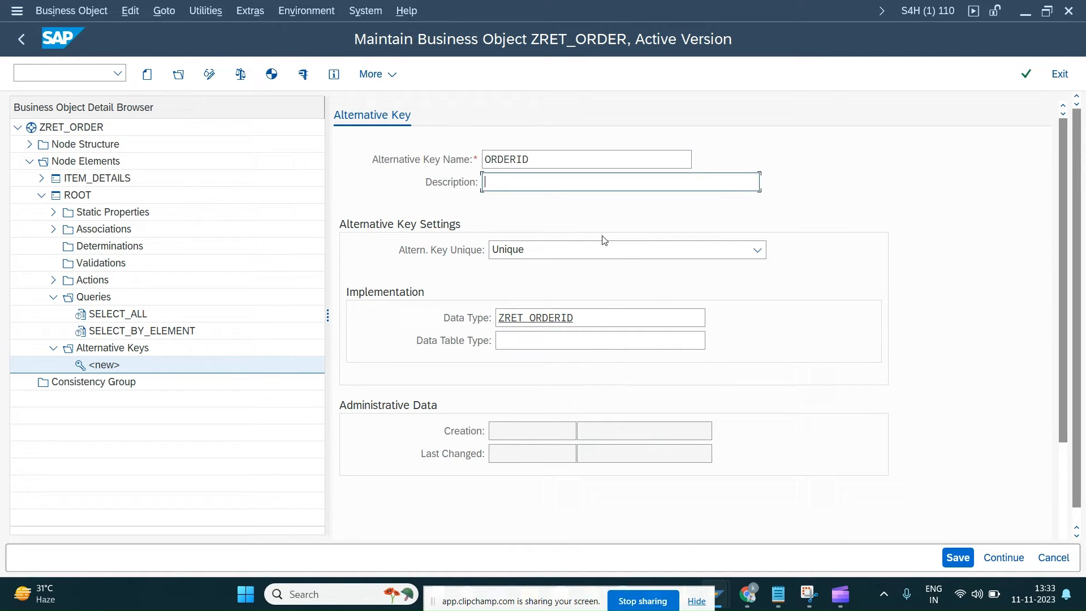
text(Order Id)
key(Return)
Set the alternative key's data table type to ZRET_T_ORDERID
click(563, 348)
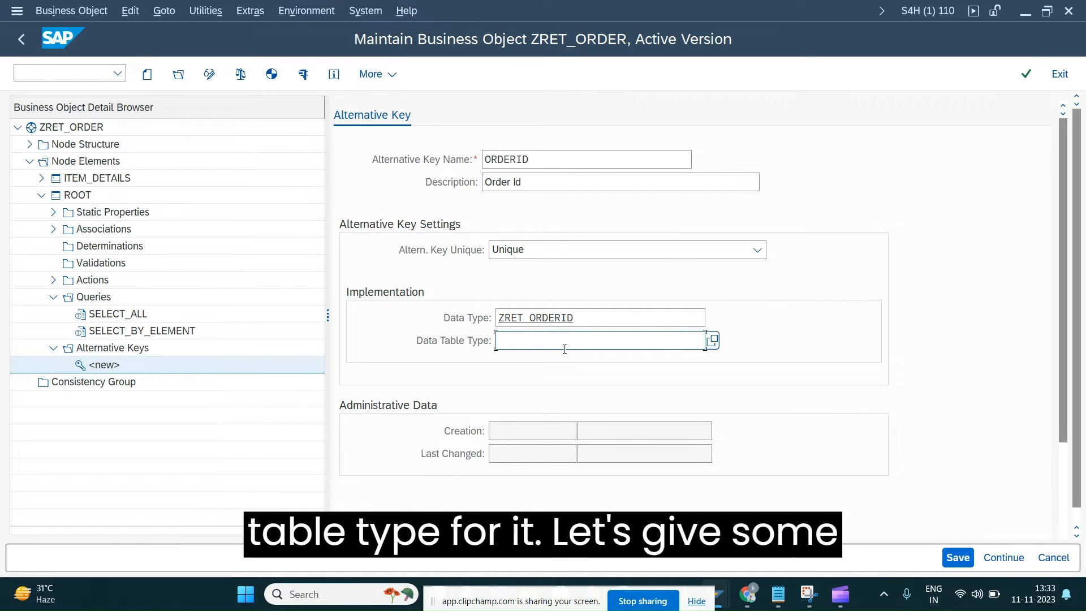
text(z)
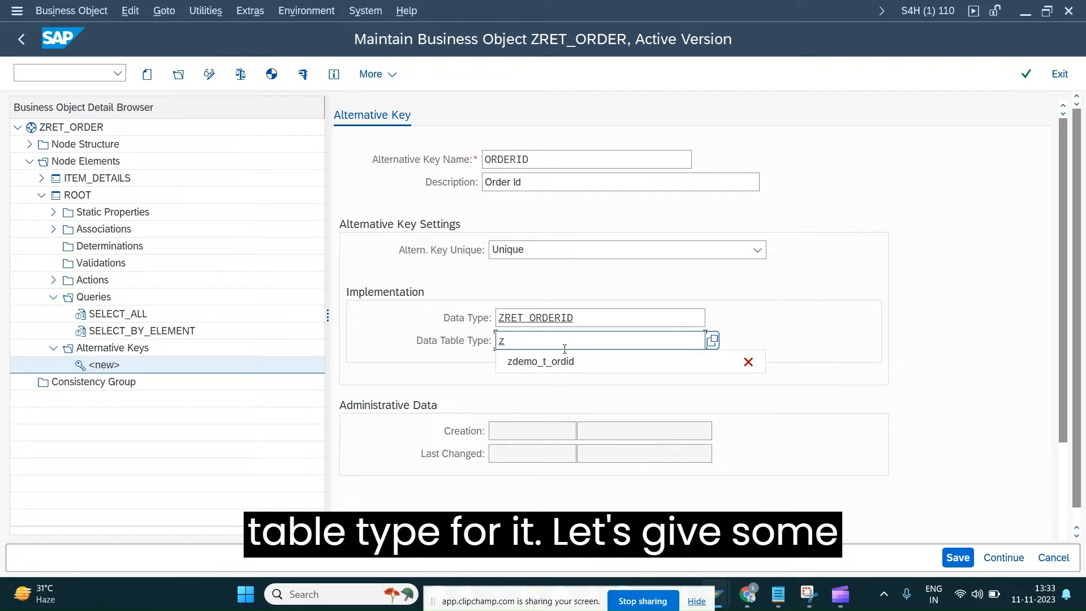
text(ret)
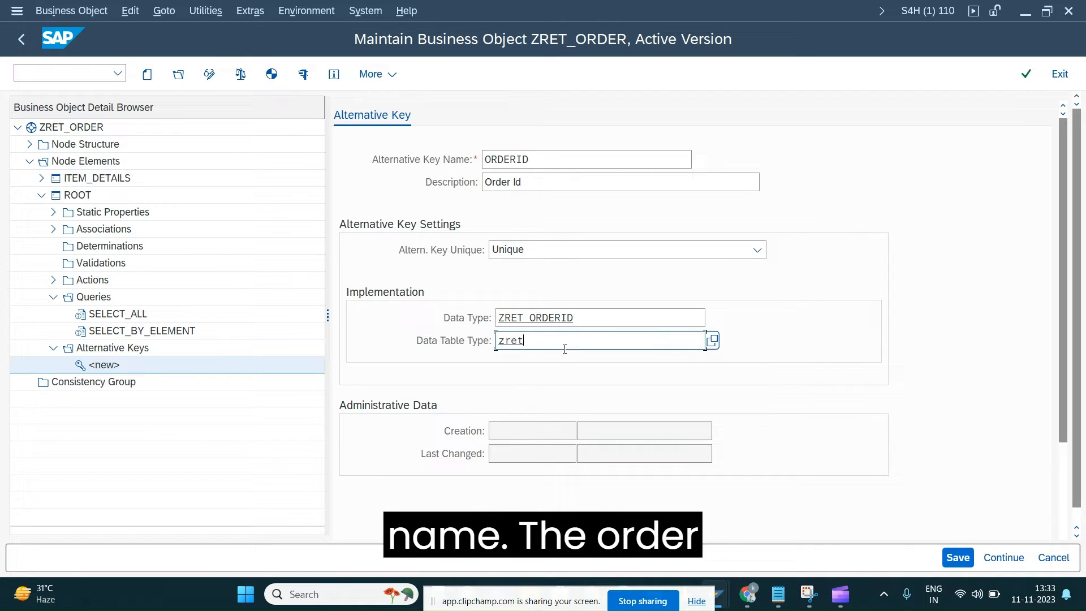
text(_t_ord)
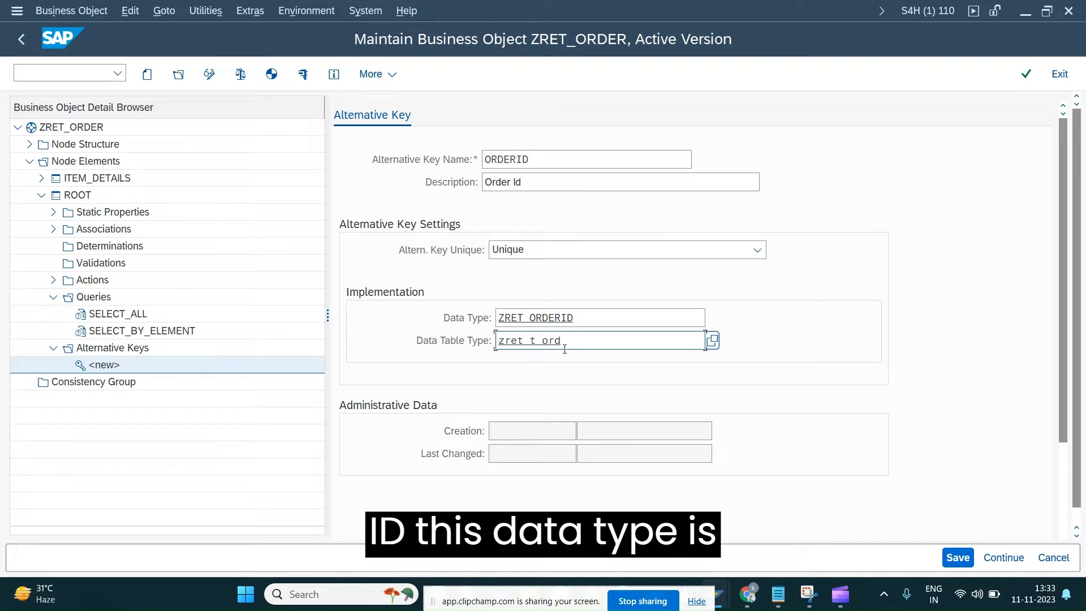
text(erid)
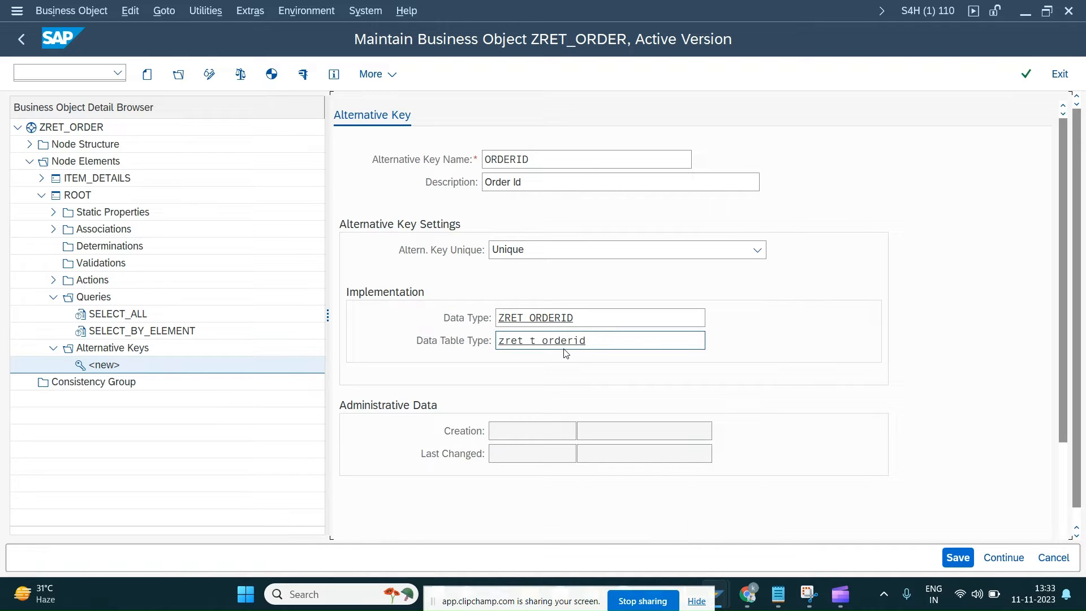
key(Return)
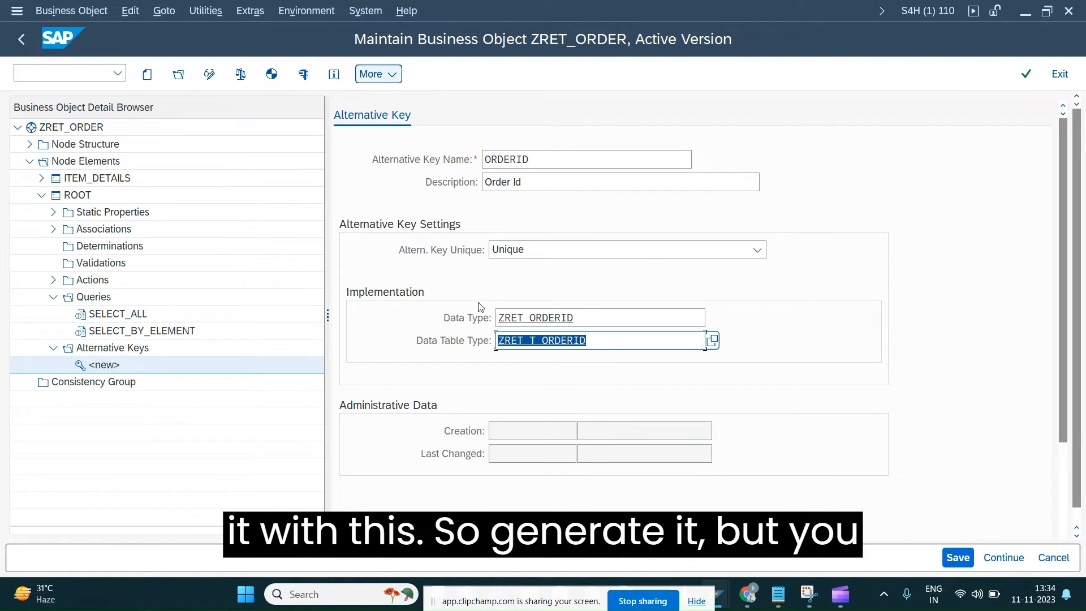
Start creating the table type ZRET_T_ORDERID with the short text Order Table Type and the line type ZRET_ORDERID
click(513, 341)
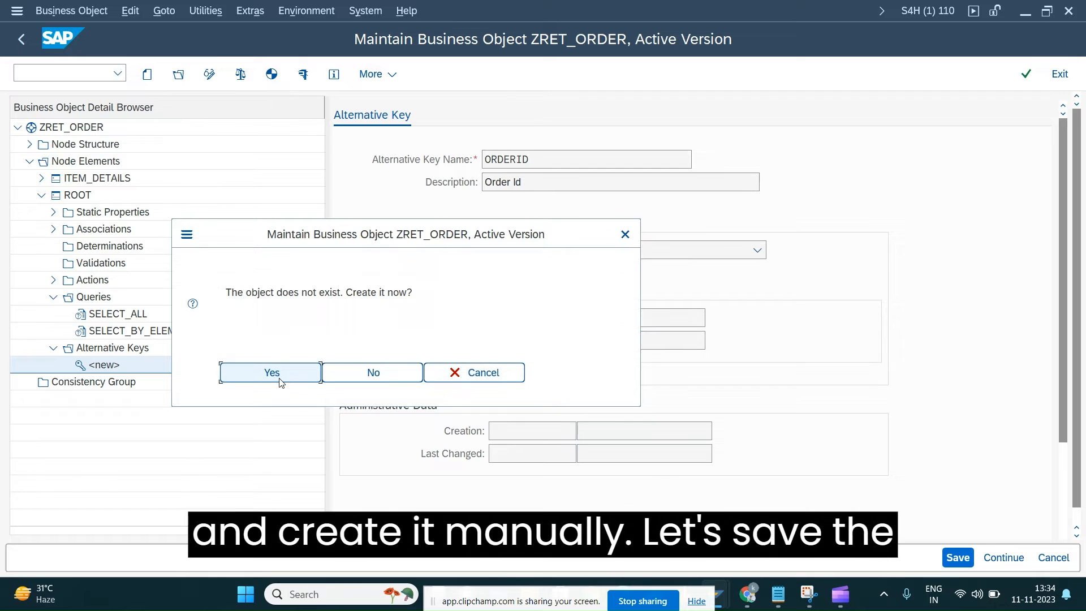
click(277, 380)
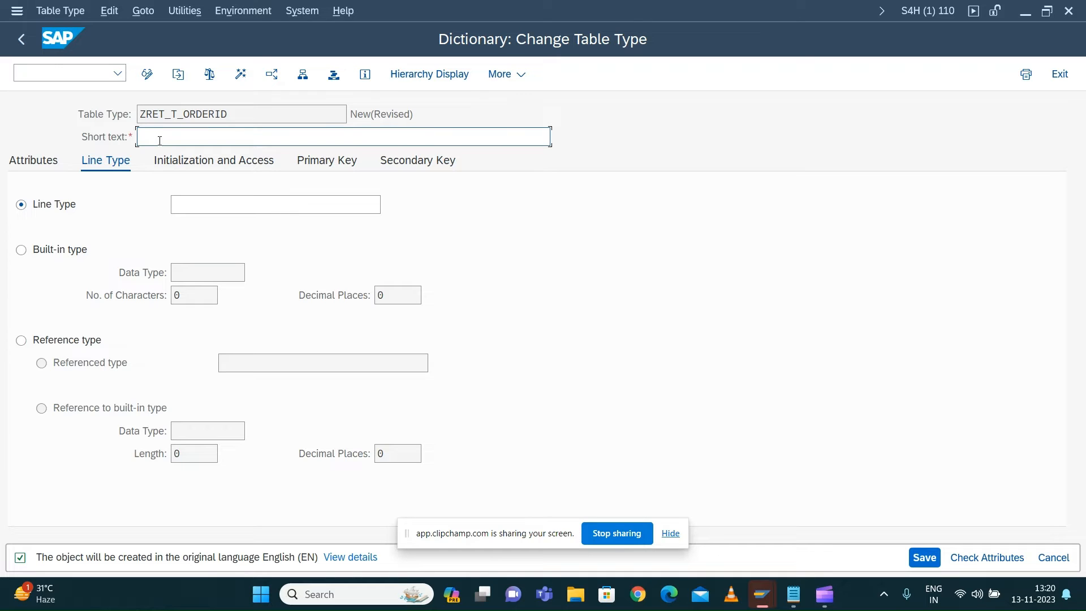
text(Order Table Type)
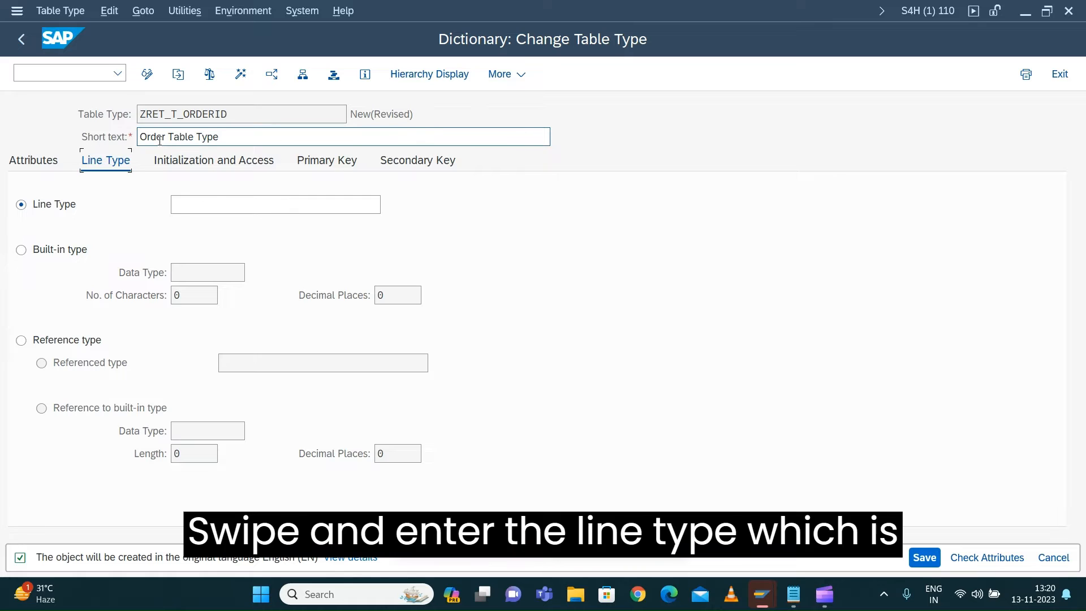
click(176, 205)
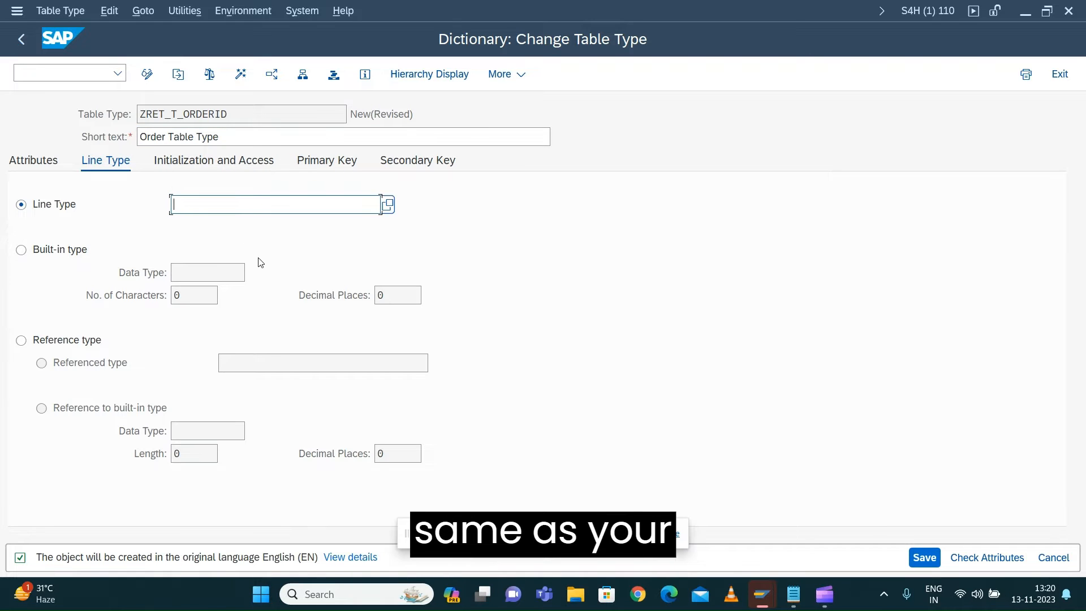
key(ctrl+v)
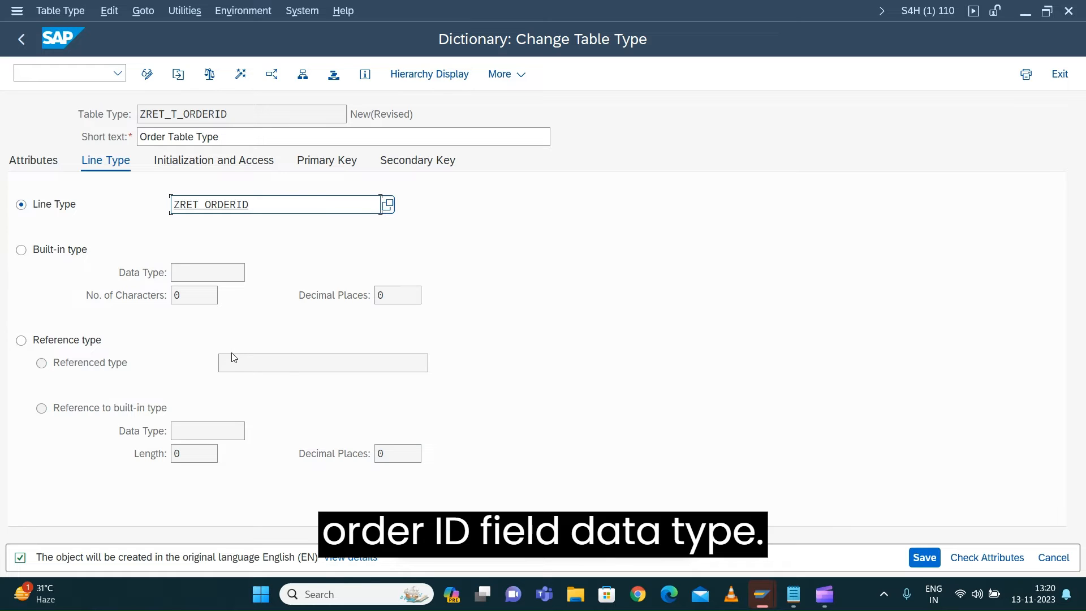
Save the table type ZRET_T_ORDERID as a local object, activate it, and return to the business object
drag(500, 533, 505, 561)
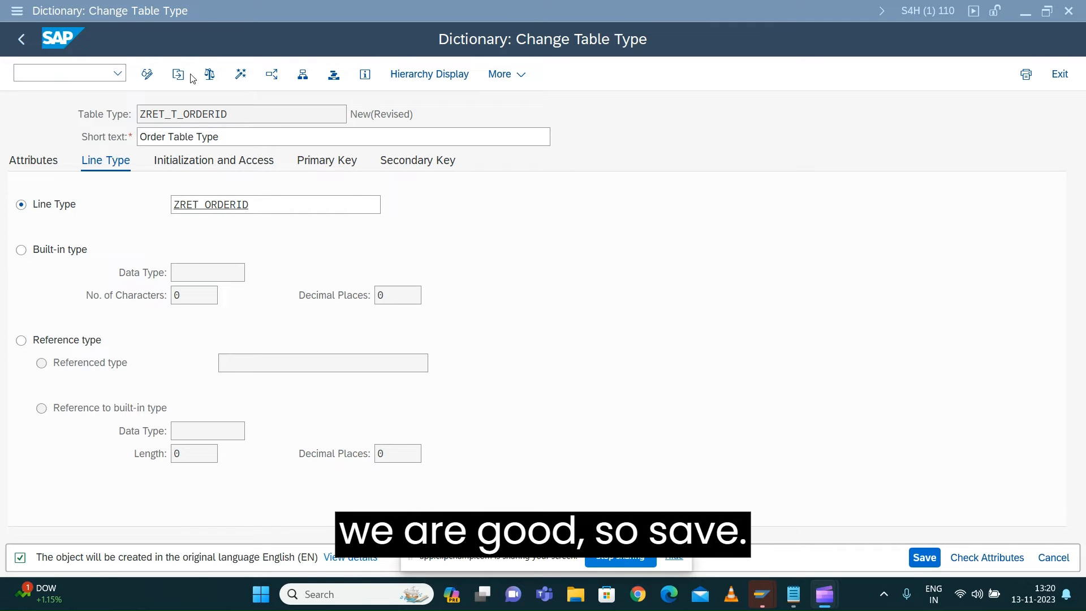
click(917, 561)
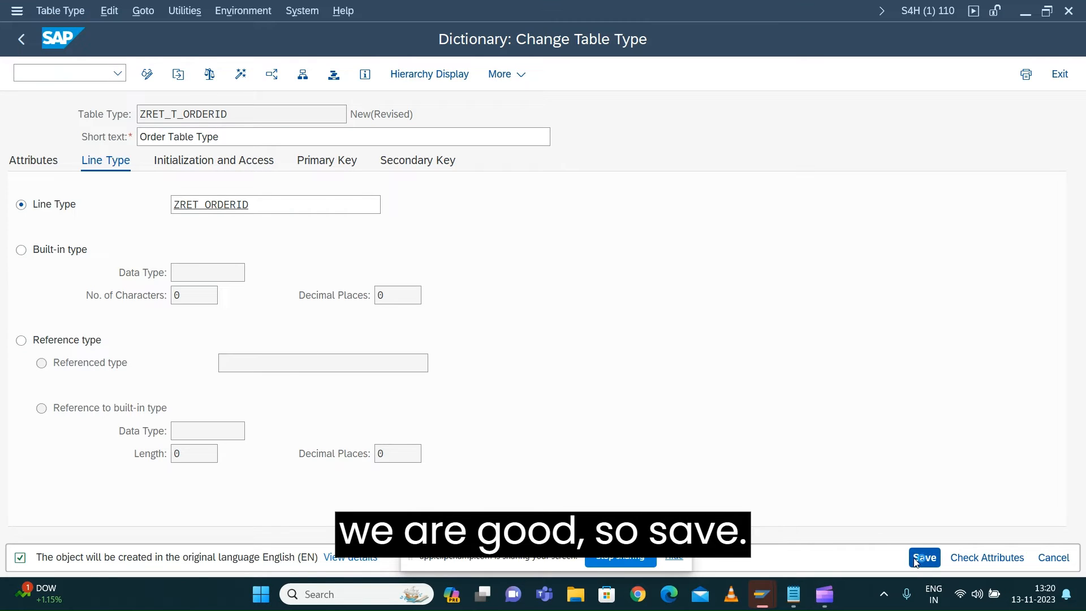
click(407, 465)
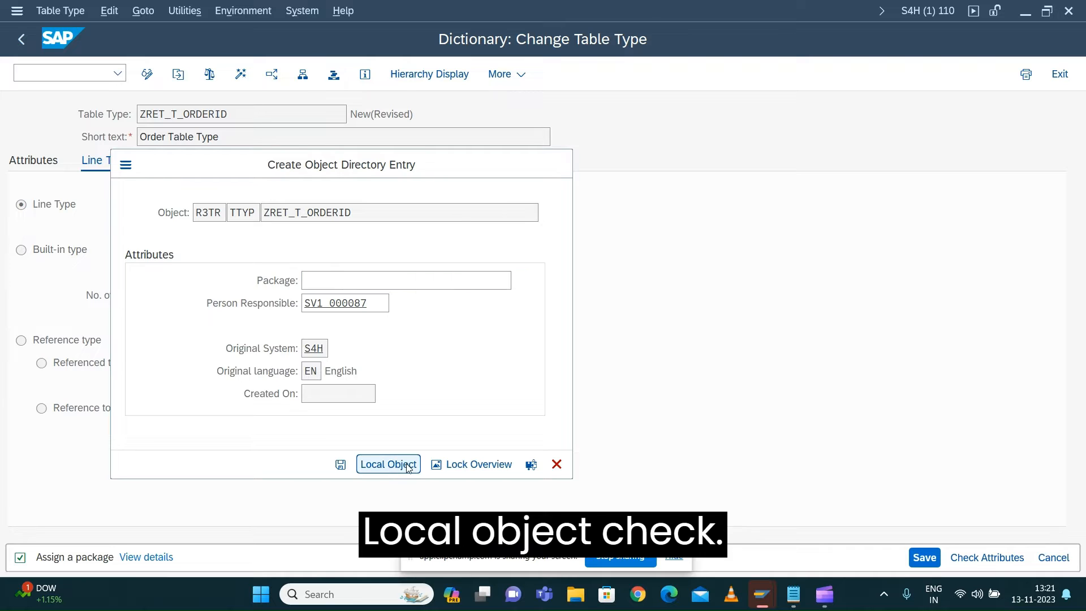
click(239, 74)
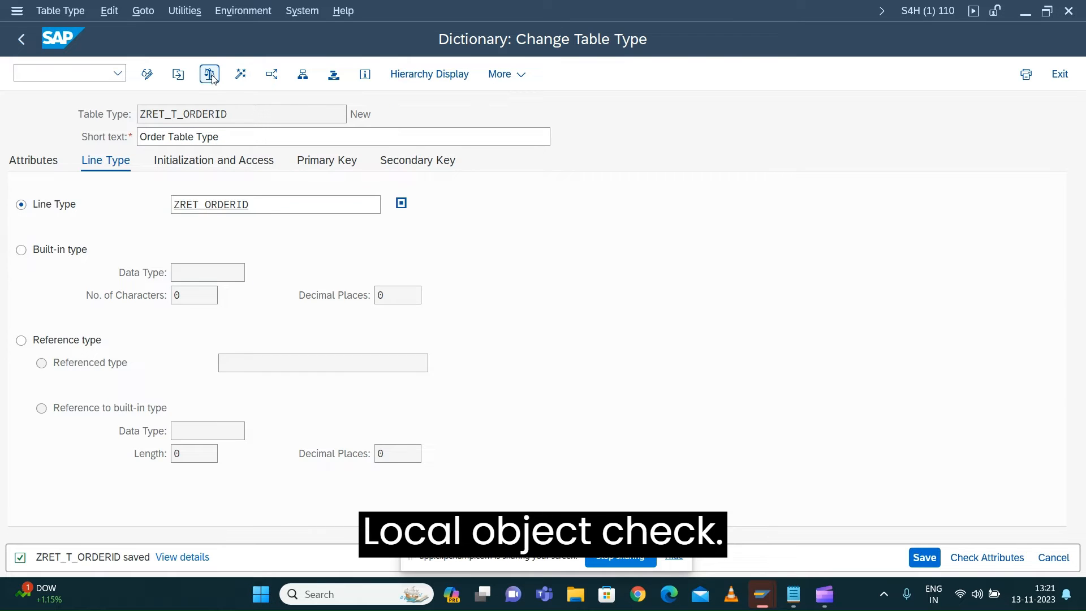
click(240, 75)
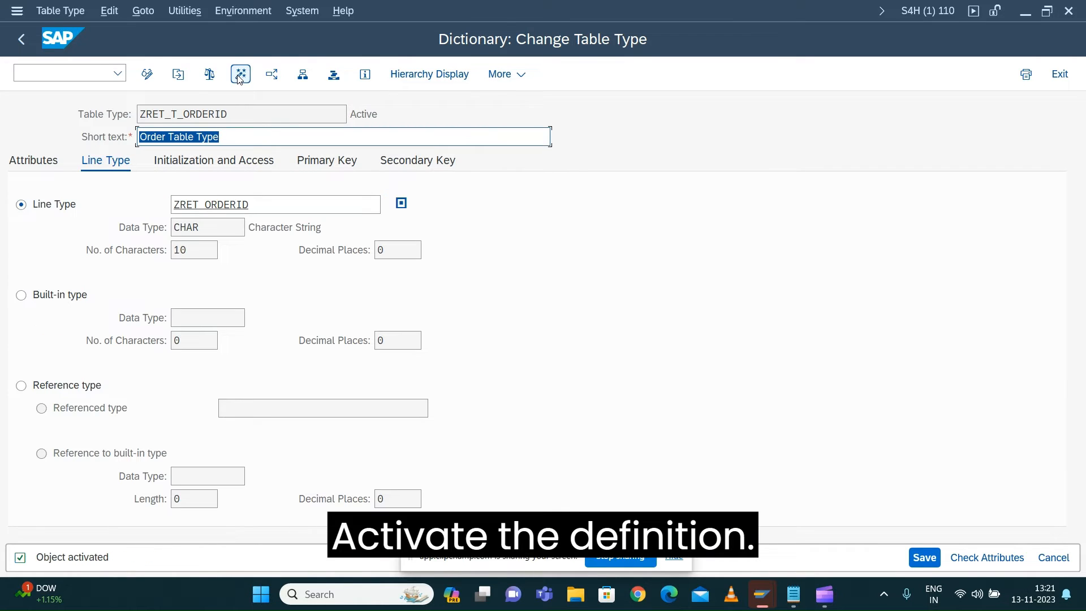
click(25, 43)
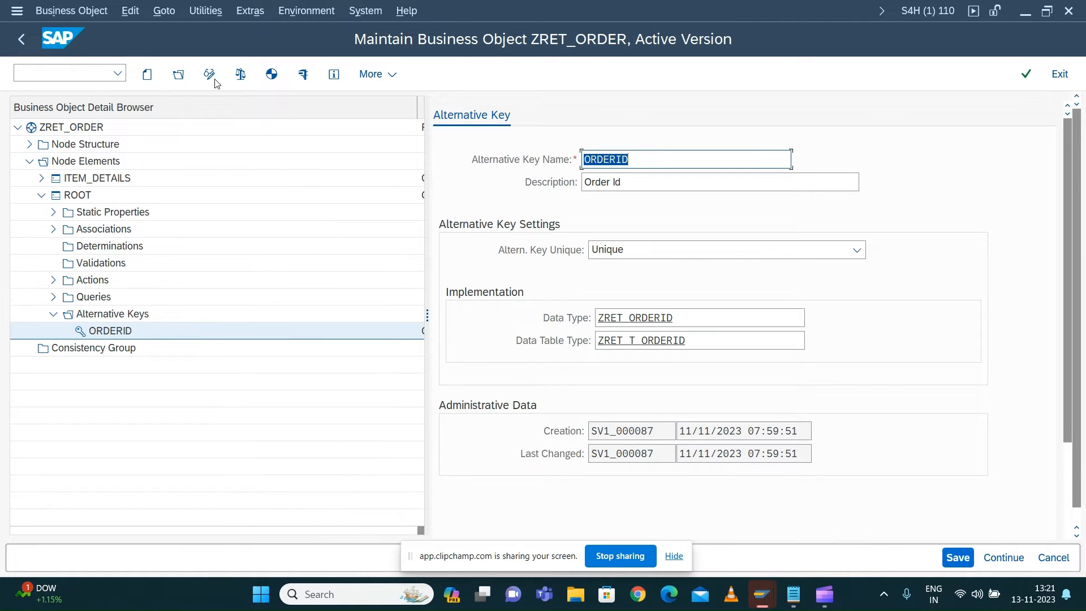
Save the business object ZRET_ORDER and run its consistency checks
click(958, 557)
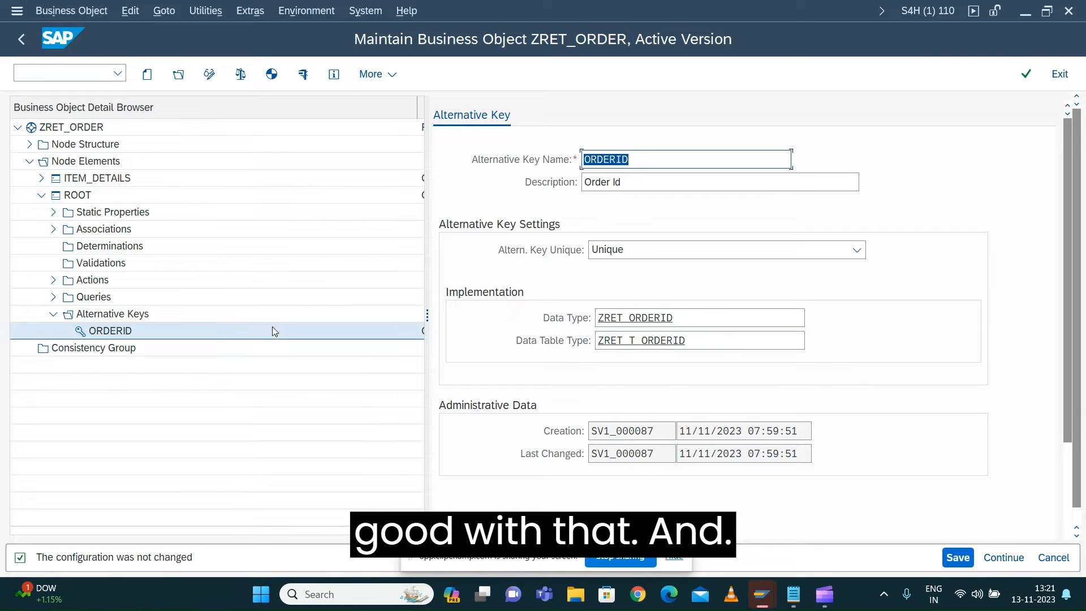
click(66, 11)
mouse_move(84, 196)
click(263, 209)
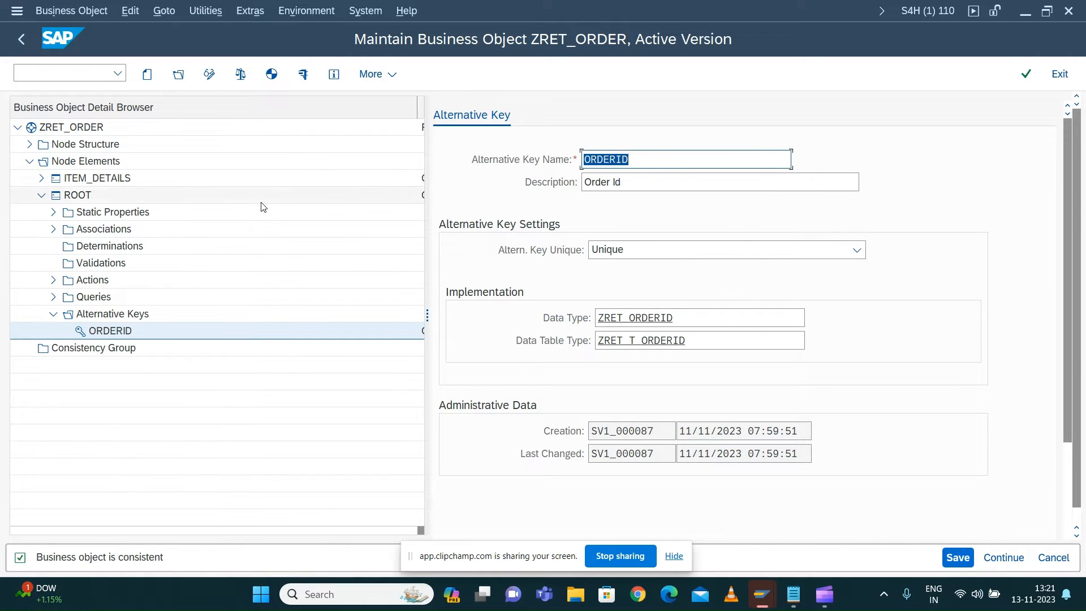
click(51, 11)
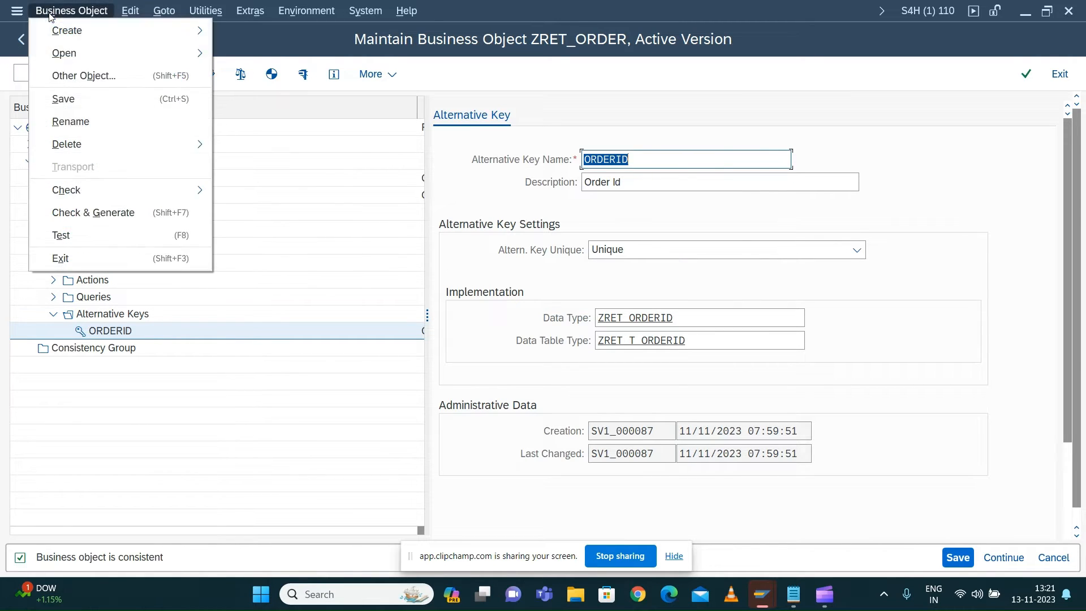
mouse_move(121, 190)
click(247, 191)
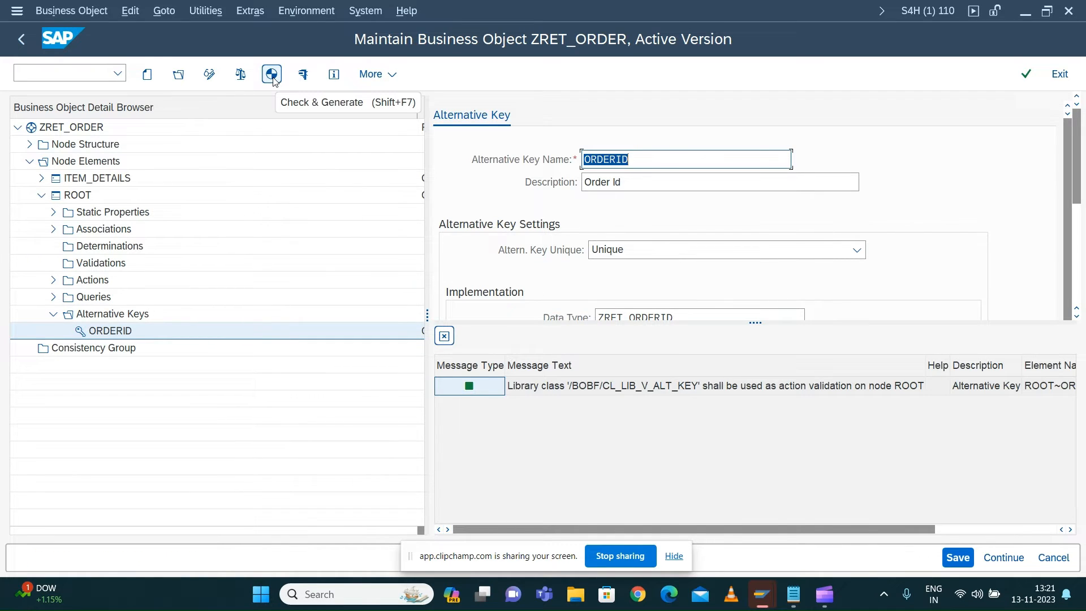
Check and generate the business object ZRET_ORDER, review the library class message for node ROOT, and close the generation messages
click(272, 74)
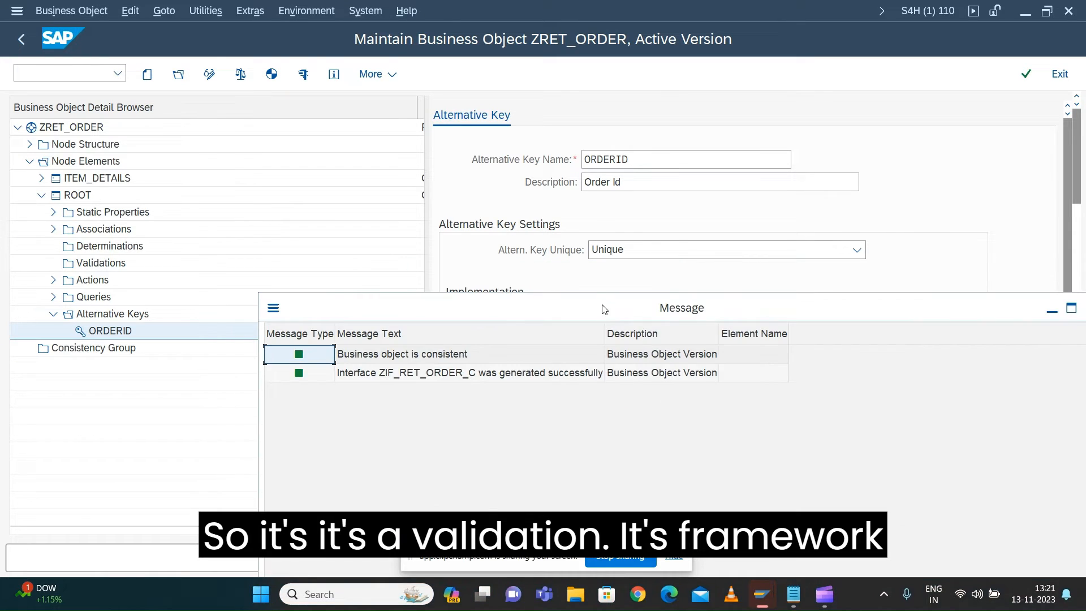
drag(604, 309, 579, 443)
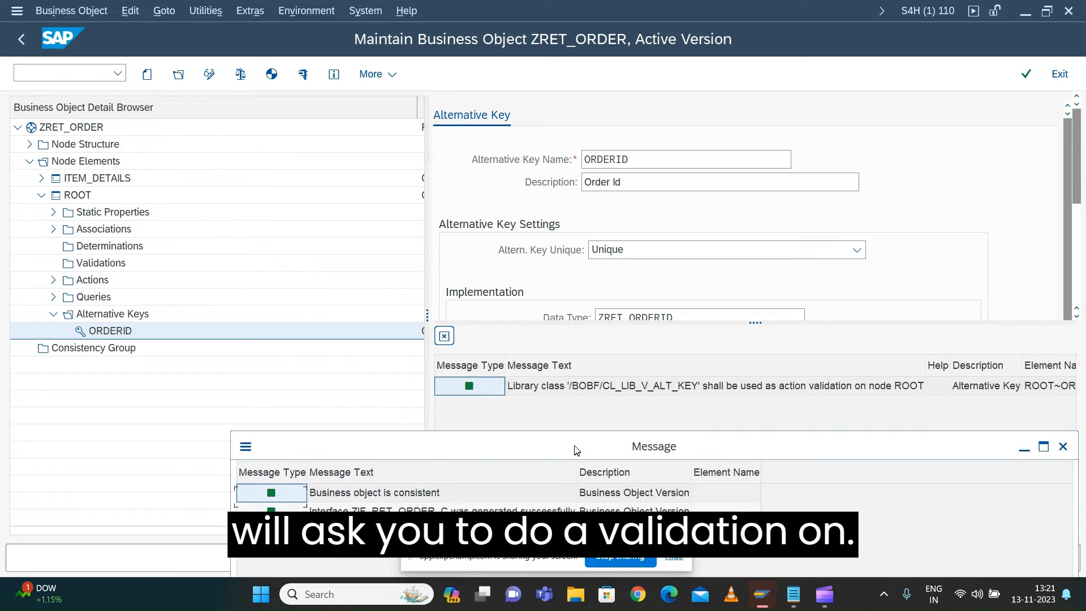
click(568, 392)
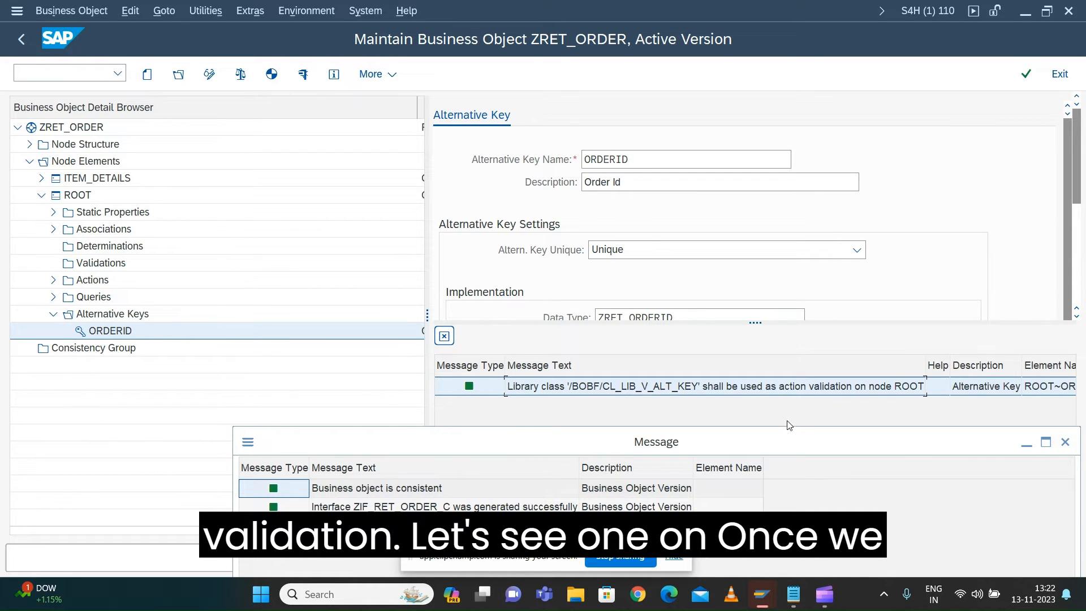
drag(801, 447, 618, 437)
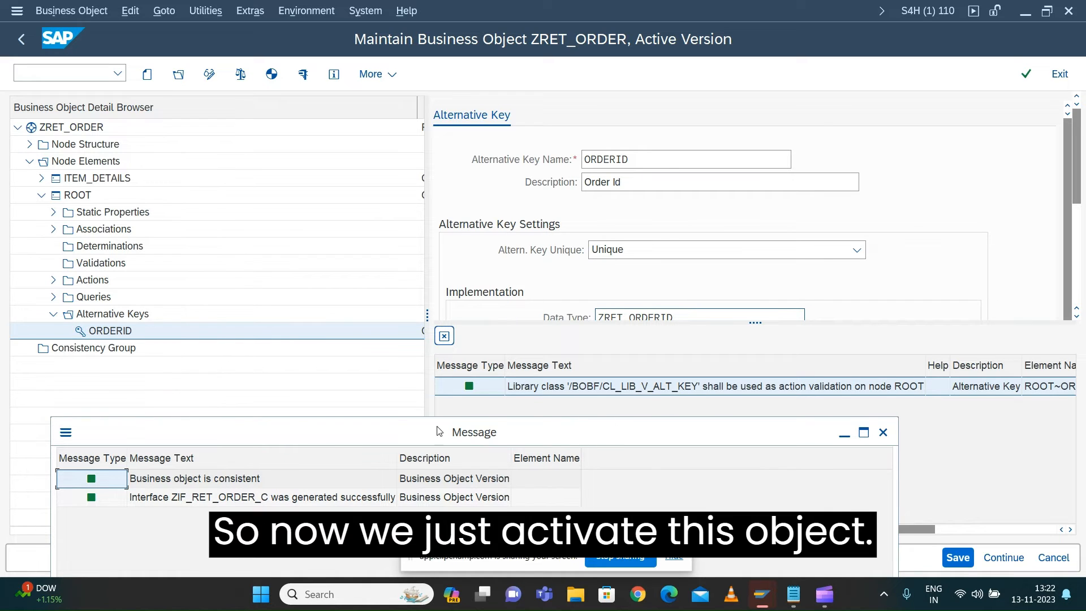
click(883, 433)
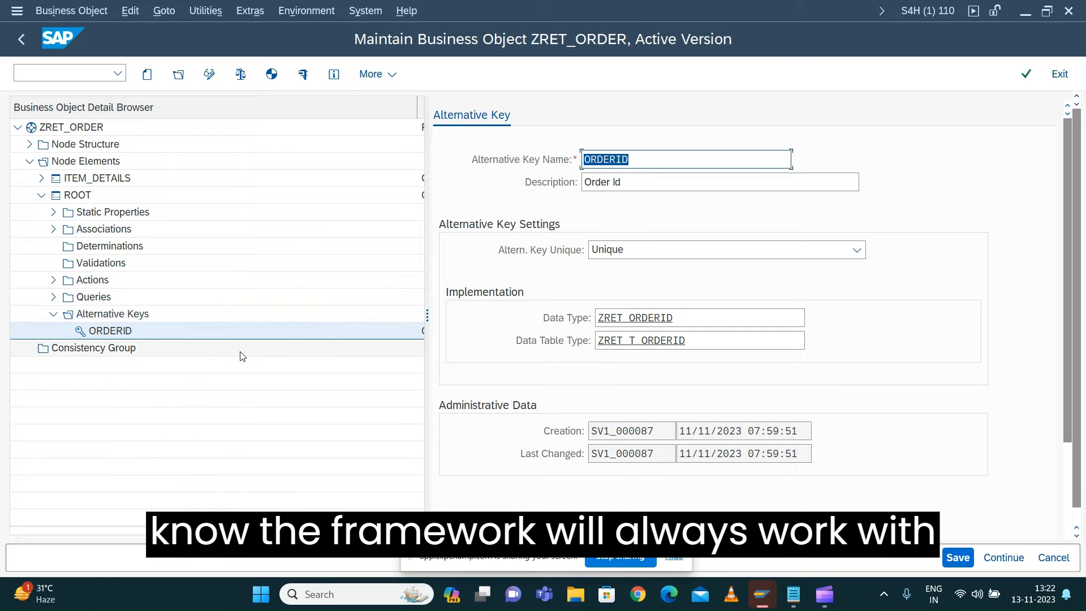
Open the ROOT node's database table ZRET_ORDERROT and display its indexes
click(77, 194)
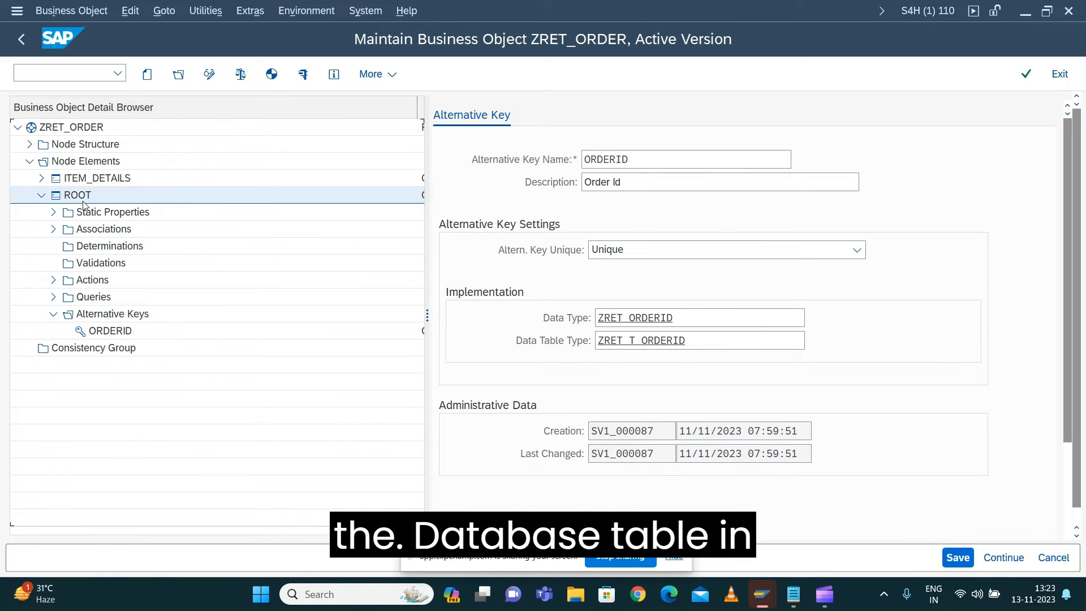
scroll(763, 401, down, 1)
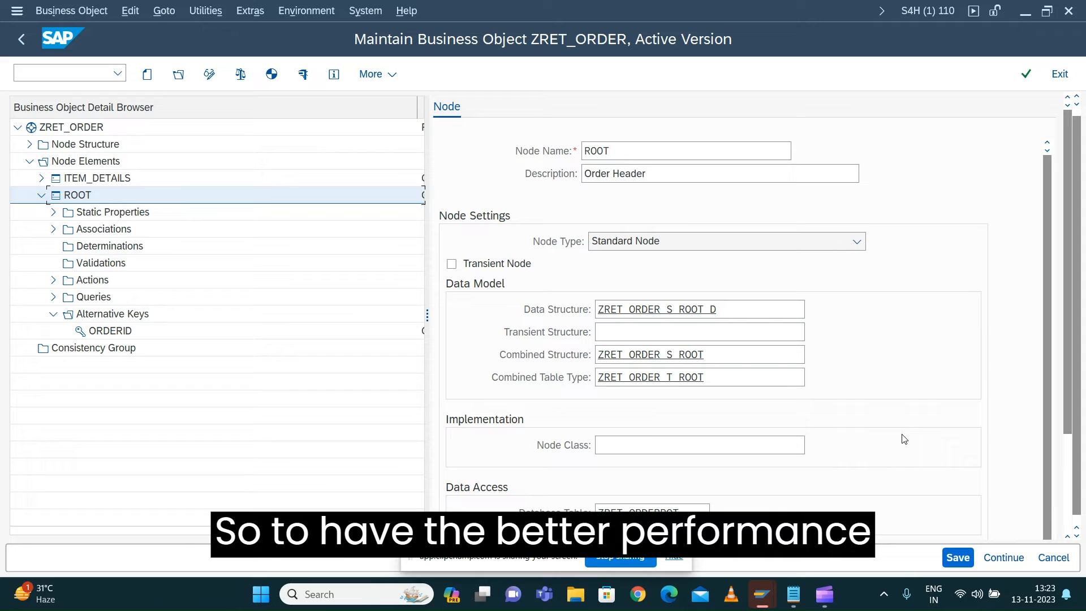
double_click(662, 510)
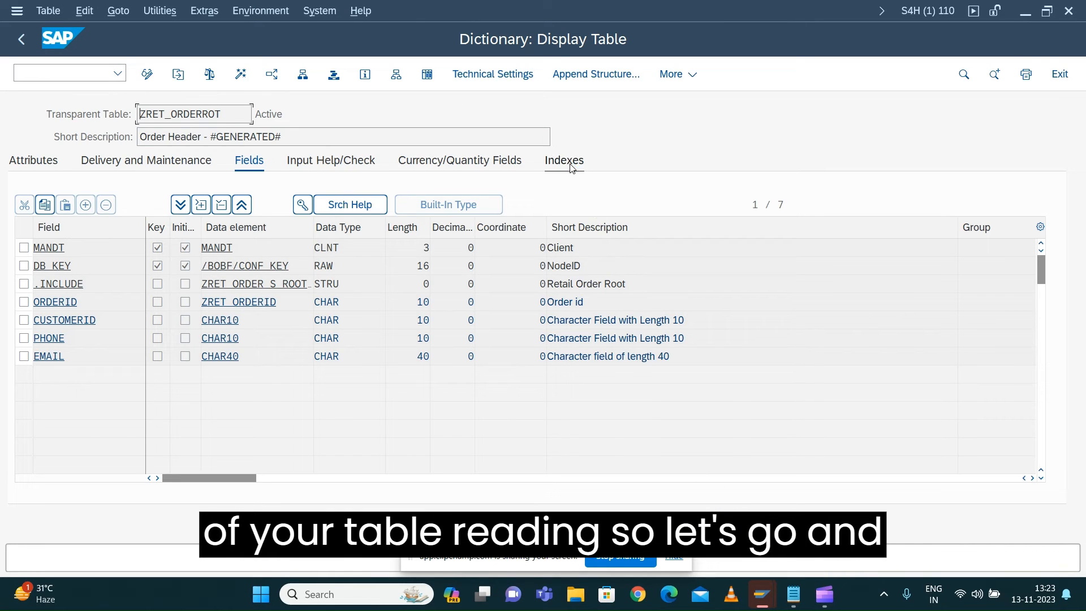
click(571, 166)
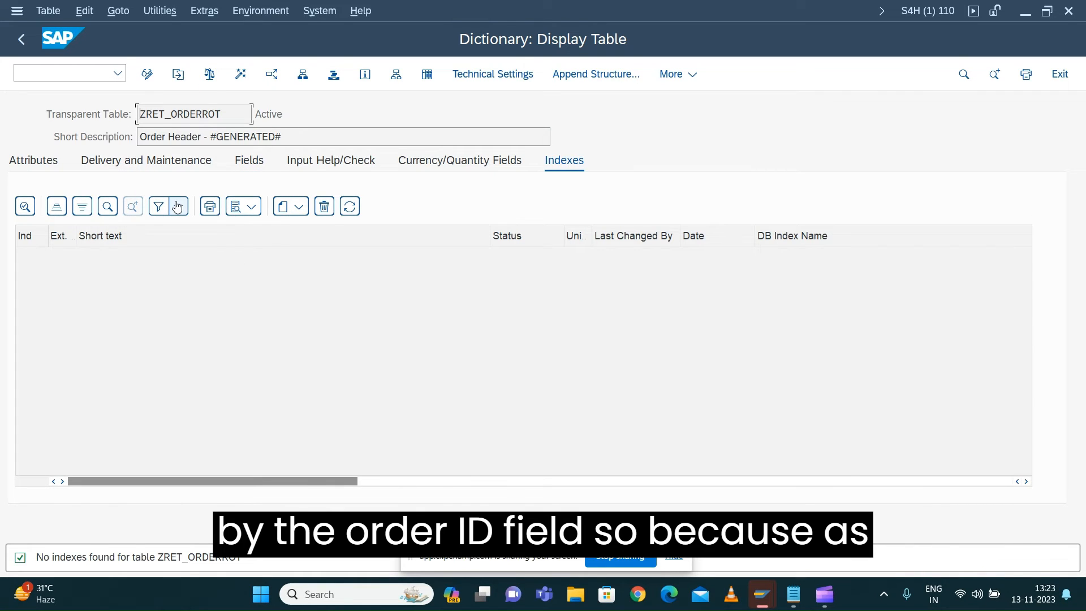
Create an index named ID on the table ZRET_ORDERROT with the short description Order ID
click(302, 217)
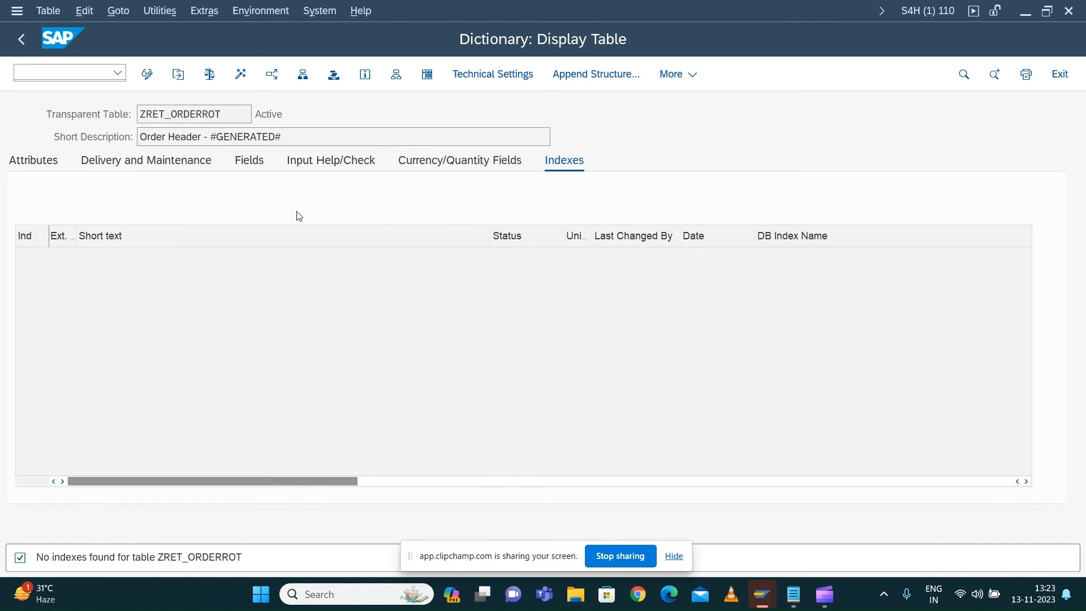
click(311, 231)
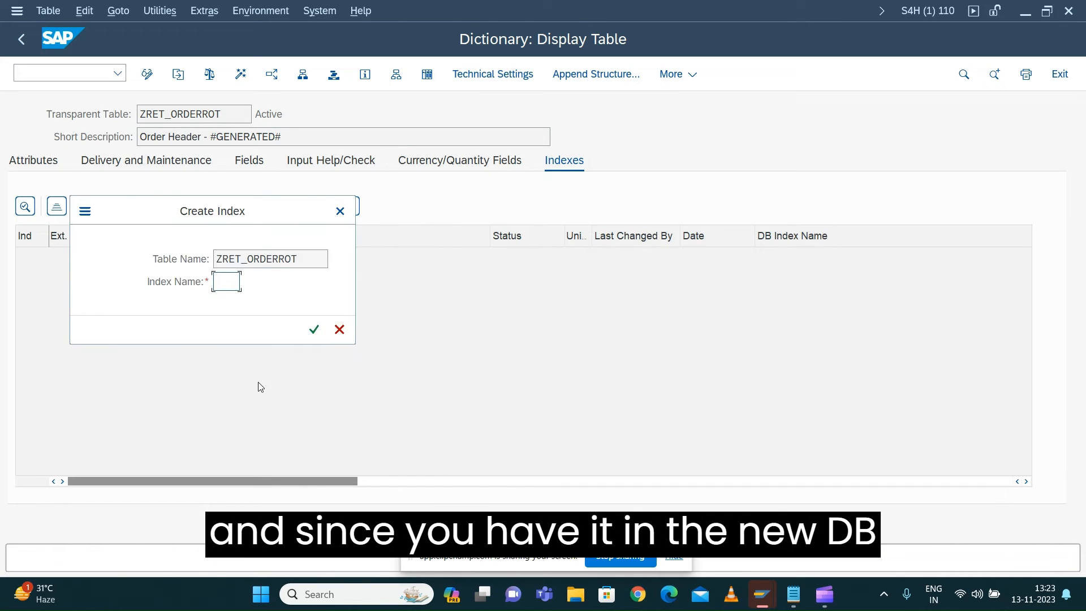
drag(178, 211, 338, 279)
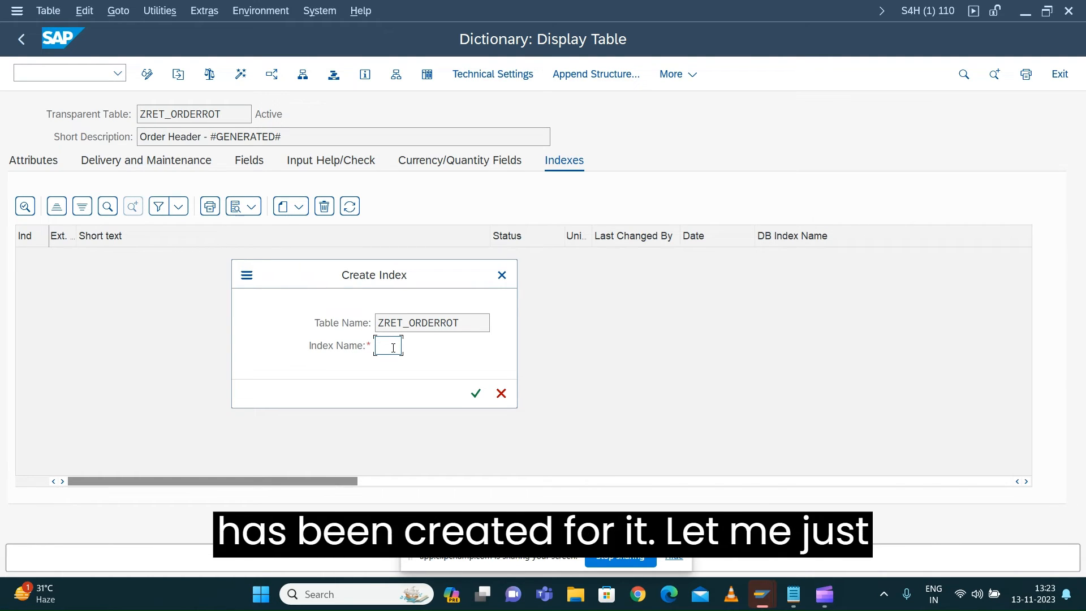
text(ID)
click(476, 393)
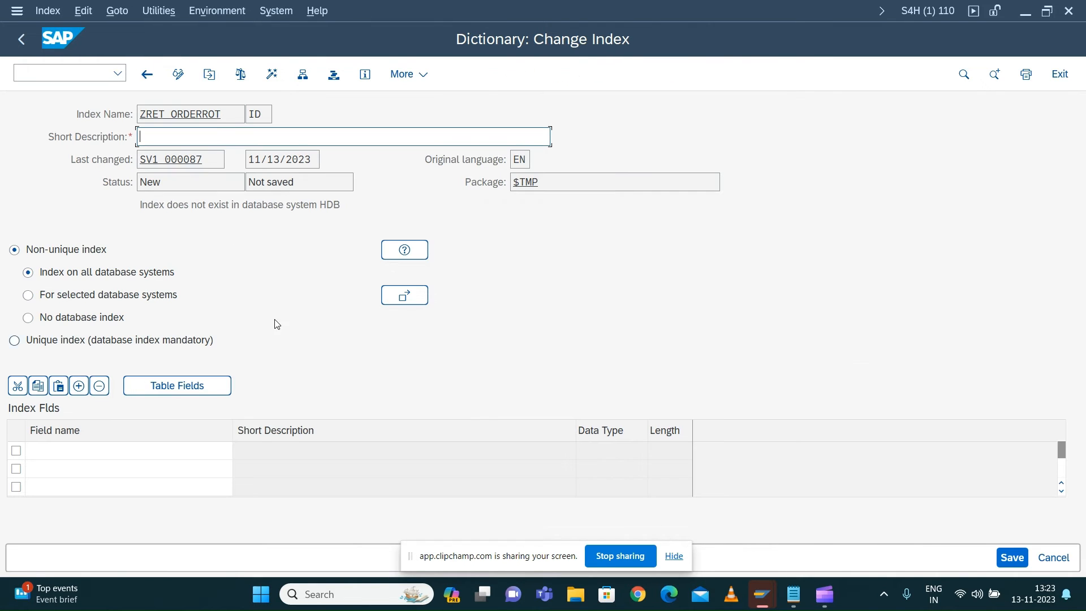
text(Ord)
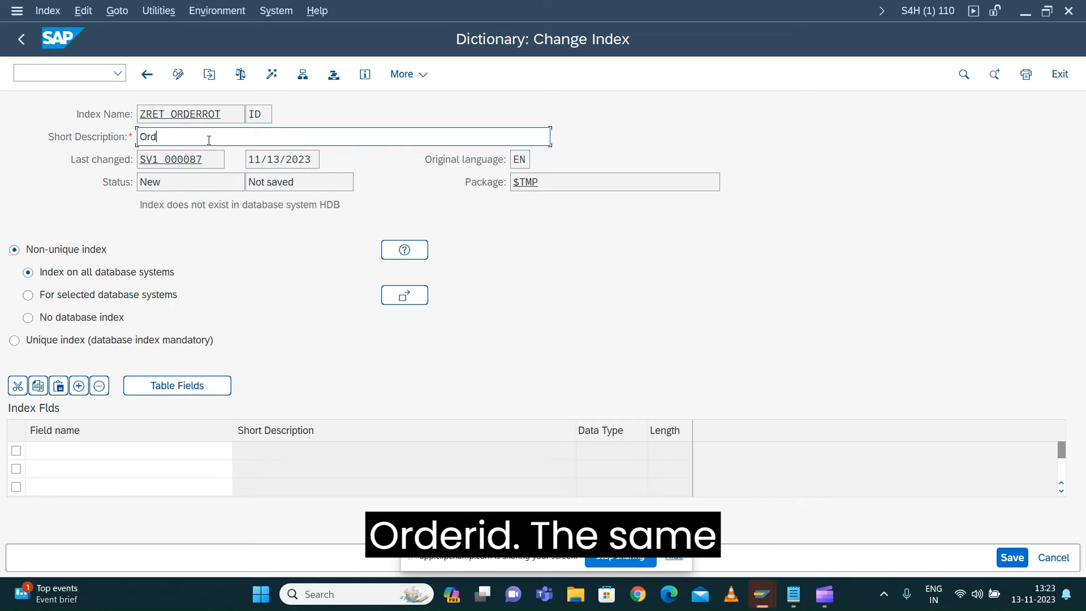
text(er ID)
key(Return)
Add the table fields MANDT and ORDERID to the index, in that order
click(79, 451)
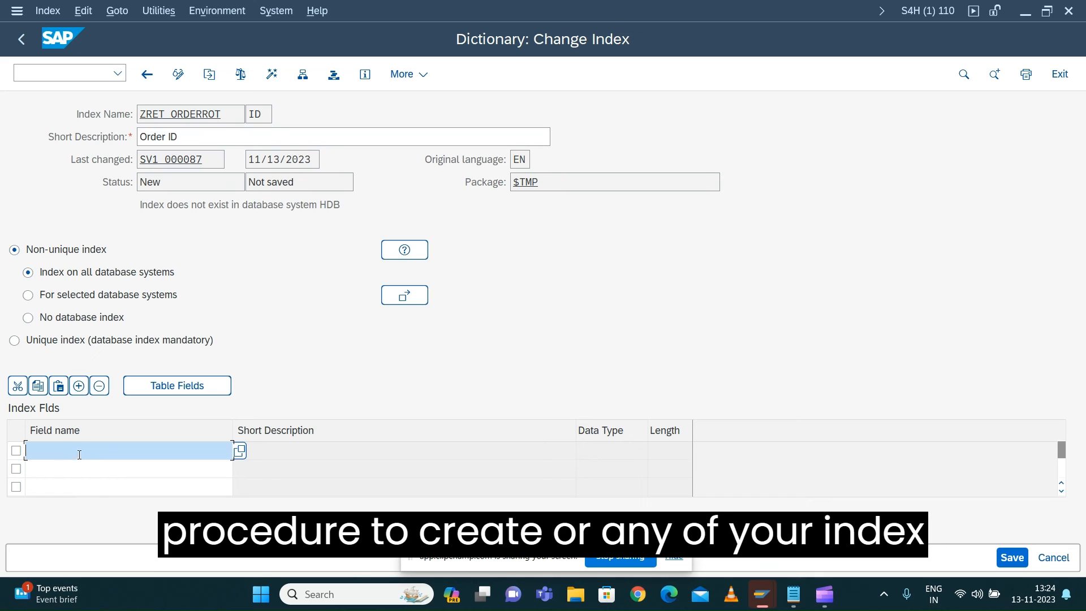
click(242, 453)
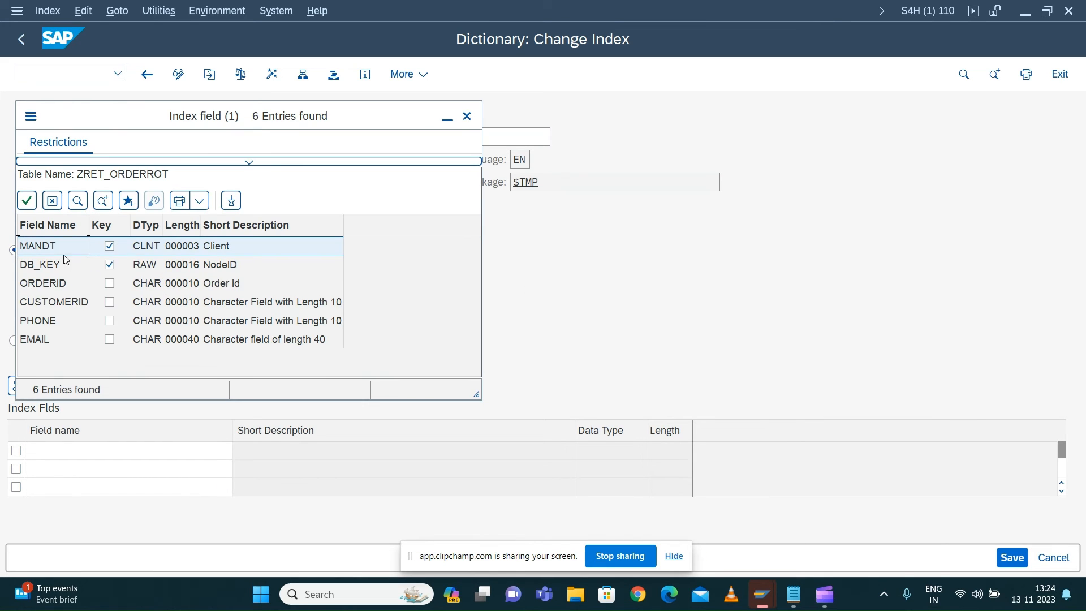
double_click(47, 248)
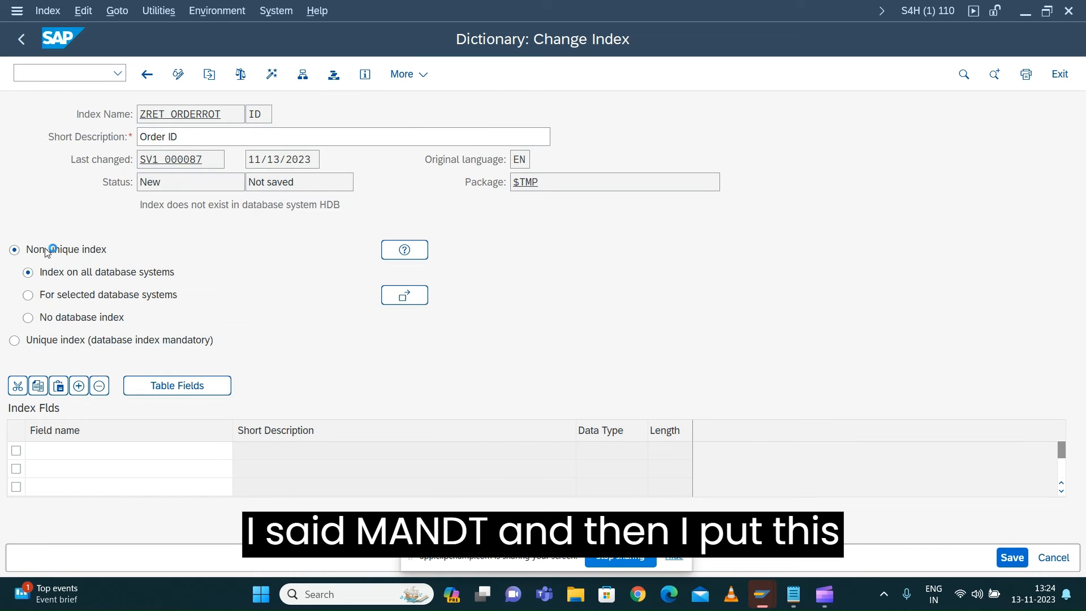
click(47, 470)
click(239, 468)
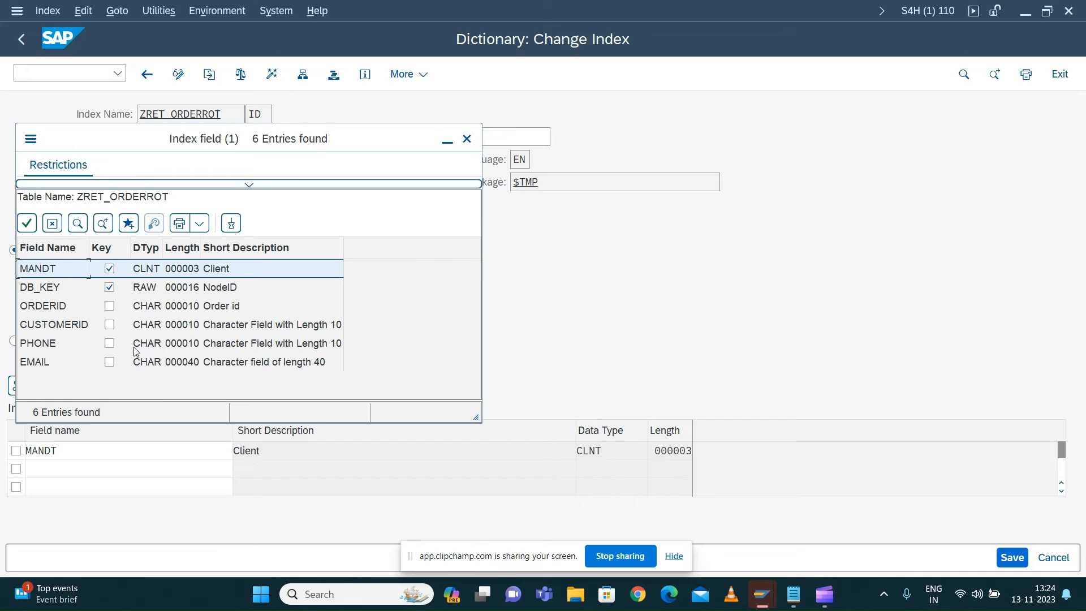
double_click(41, 305)
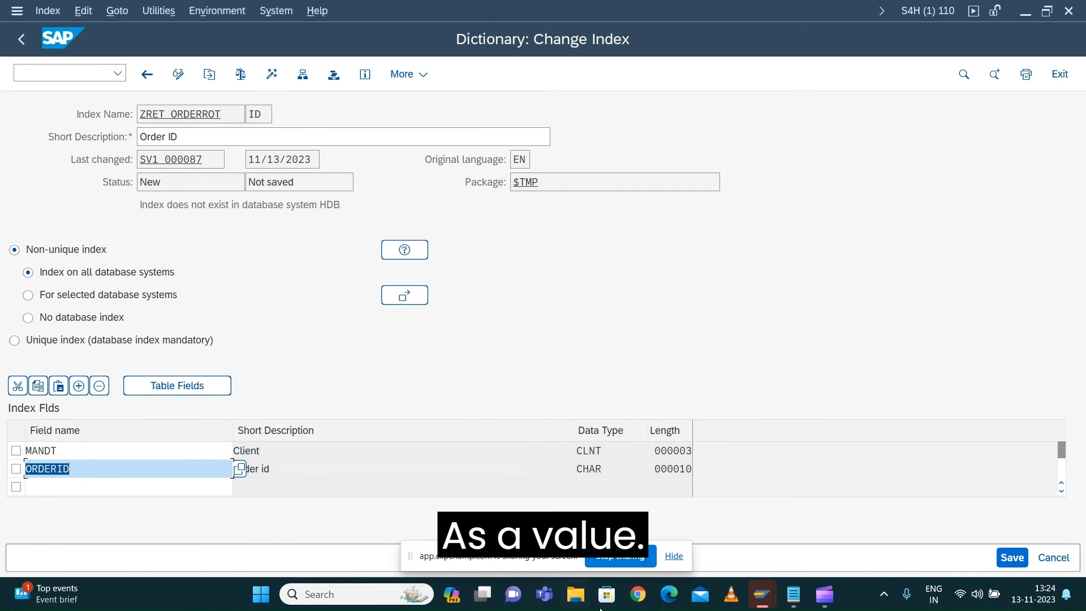
Save and activate the index ID, and return to the business object's ROOT node
click(1005, 558)
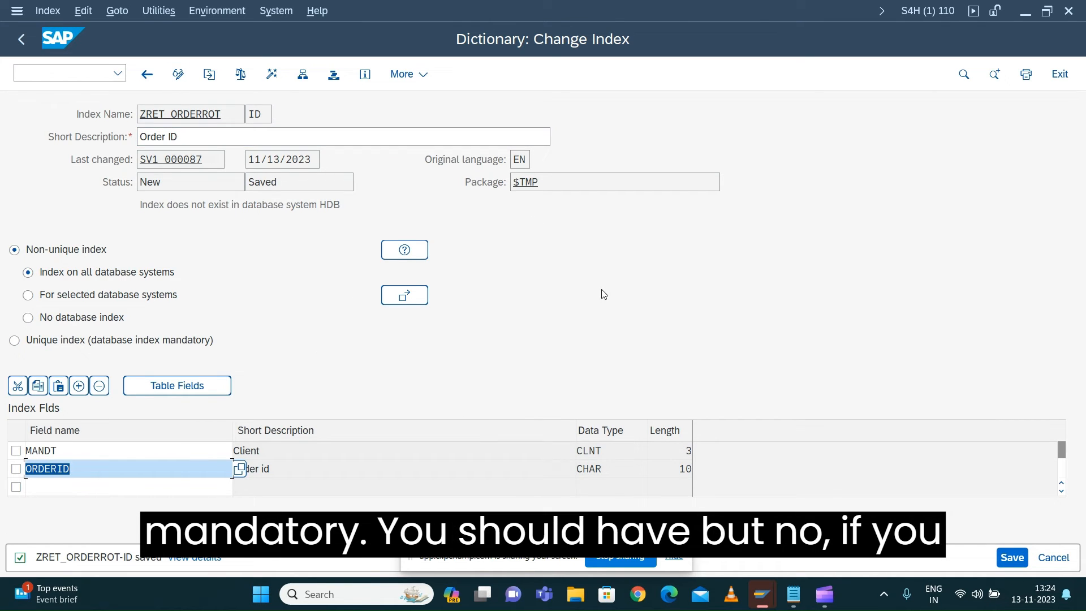
click(240, 75)
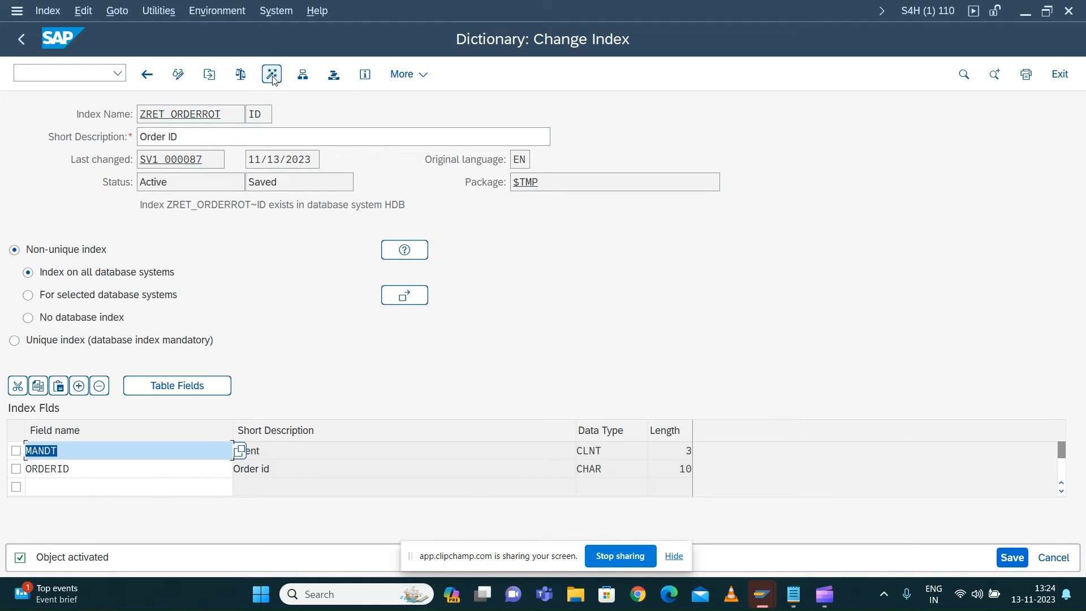
click(147, 75)
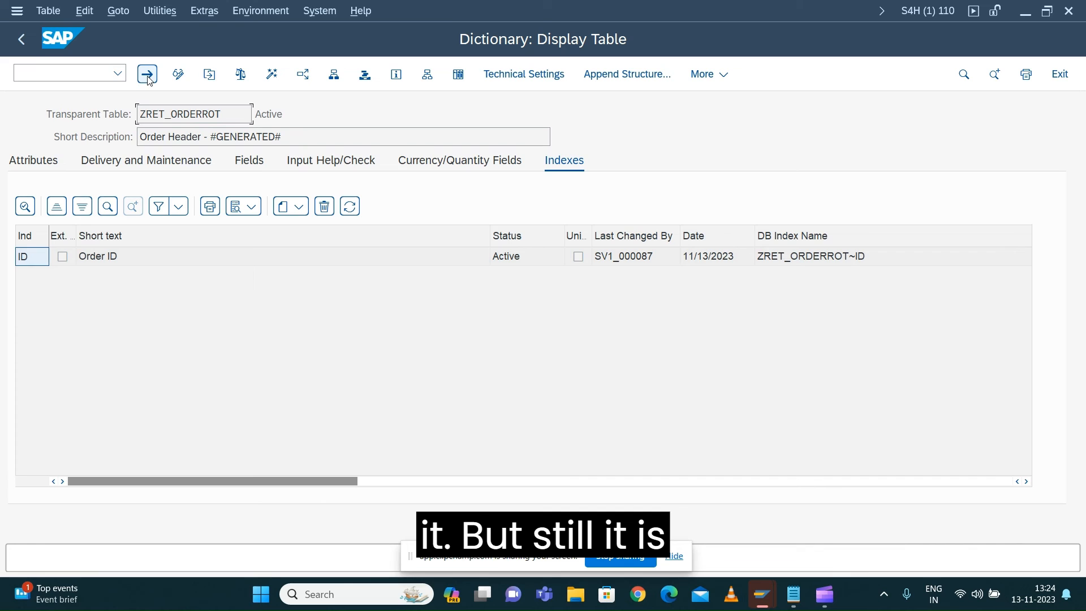
click(22, 39)
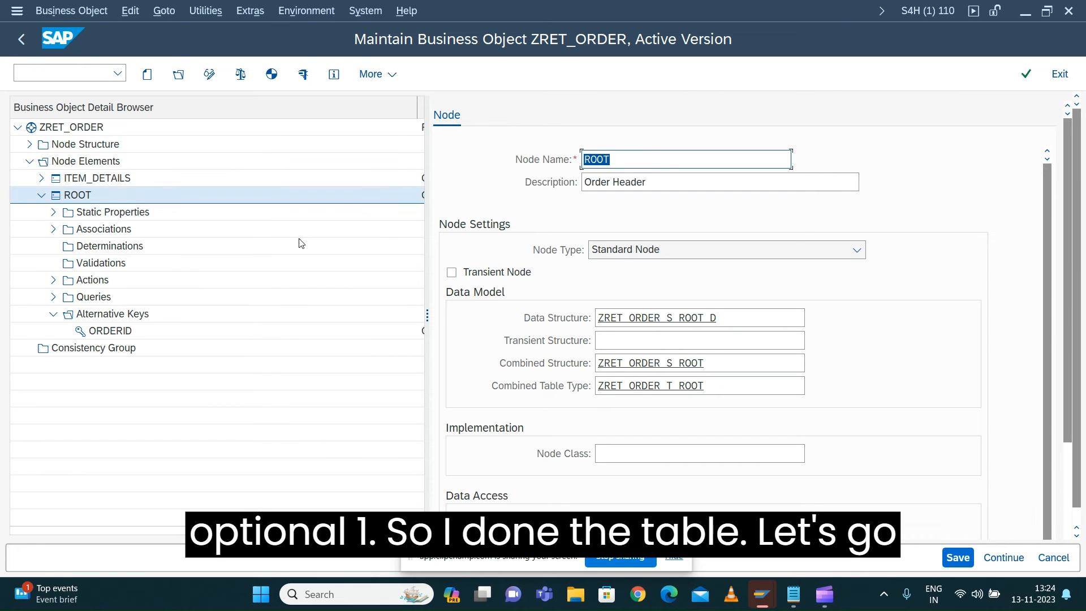
Start the test environment for the business object ZRET_ORDER and narrow its node instances area slightly
click(304, 76)
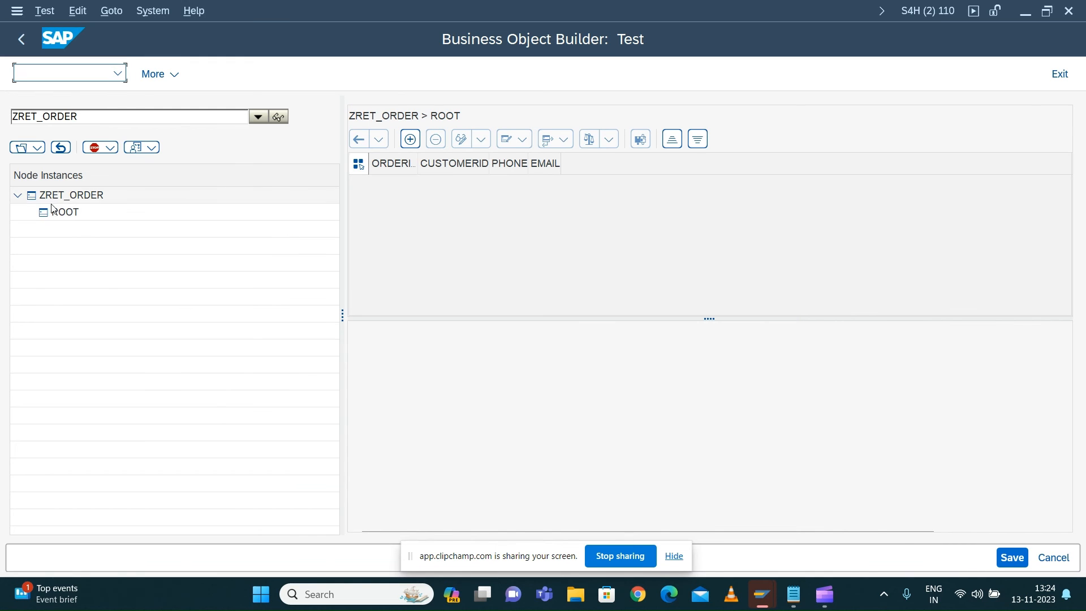
drag(345, 311, 315, 312)
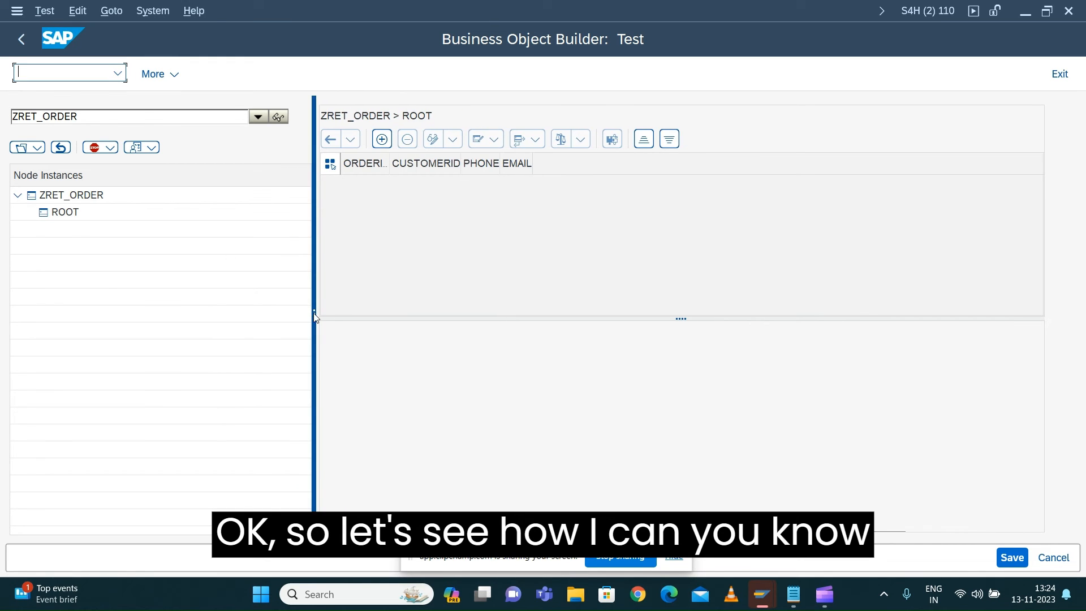
Try to load a ROOT node instance through the alternative key ORDERID, supplying one order ID in a new row
click(35, 151)
mouse_move(57, 170)
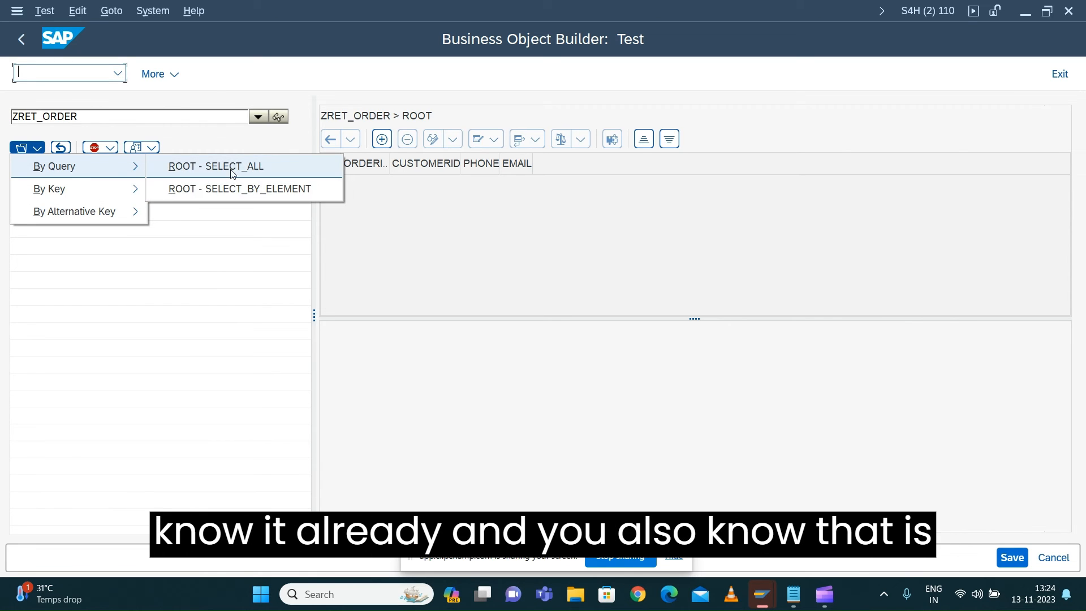
mouse_move(77, 193)
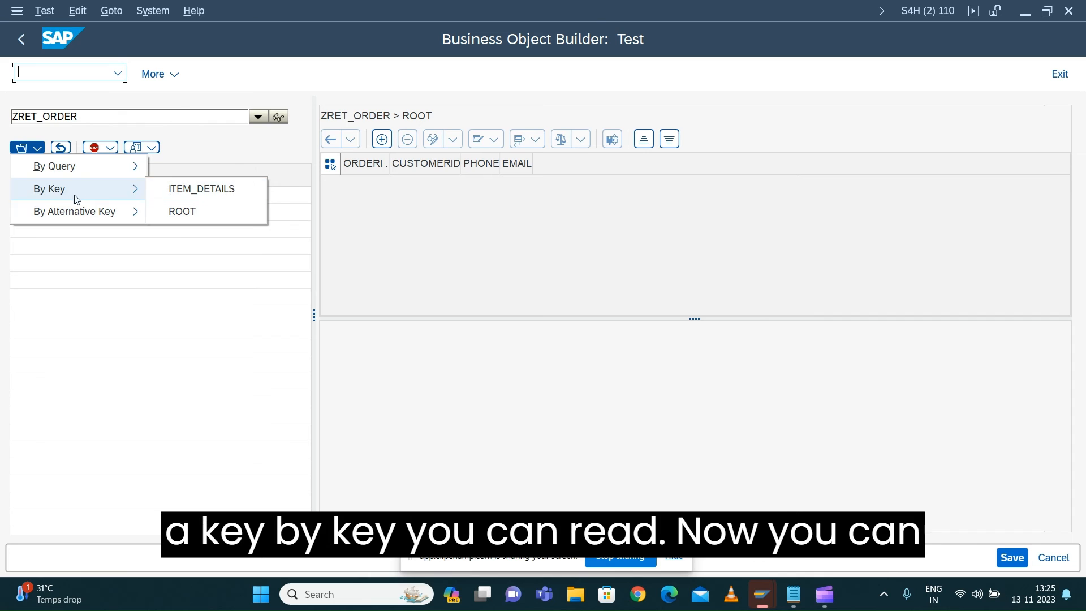
mouse_move(102, 212)
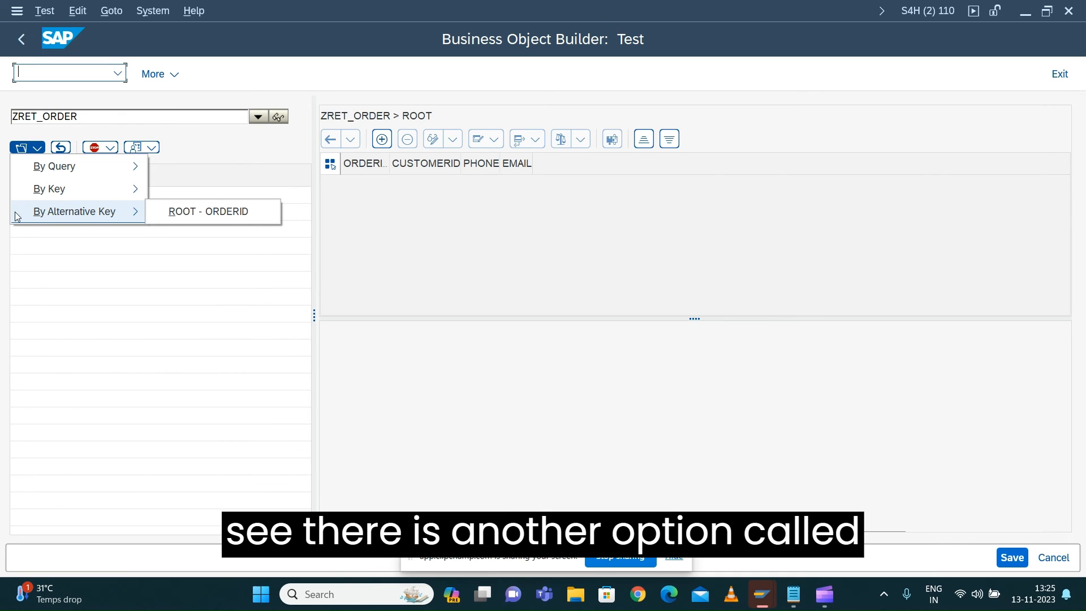
click(208, 212)
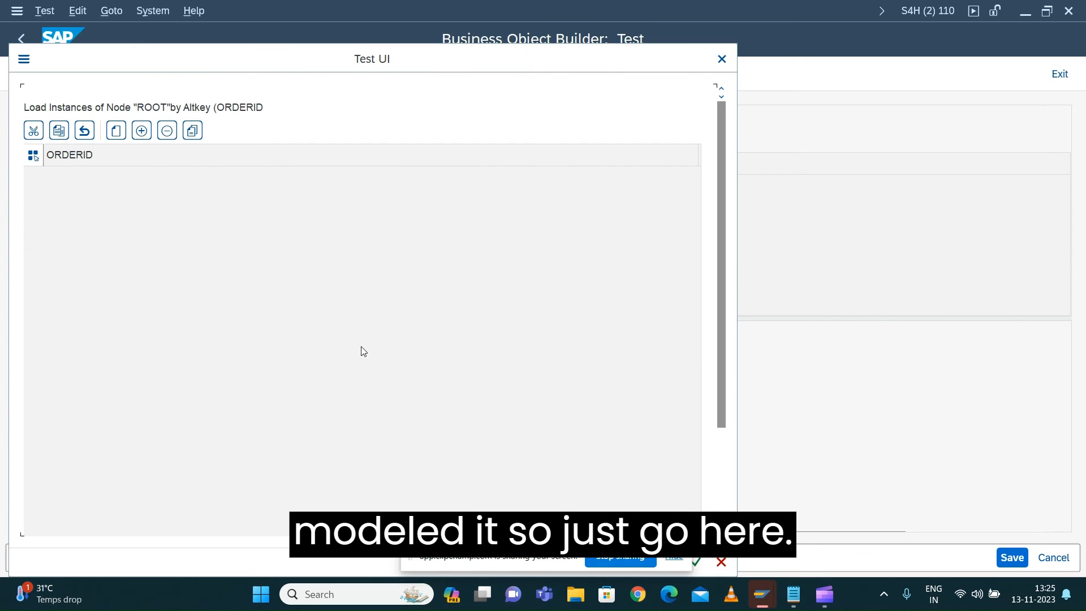
click(116, 136)
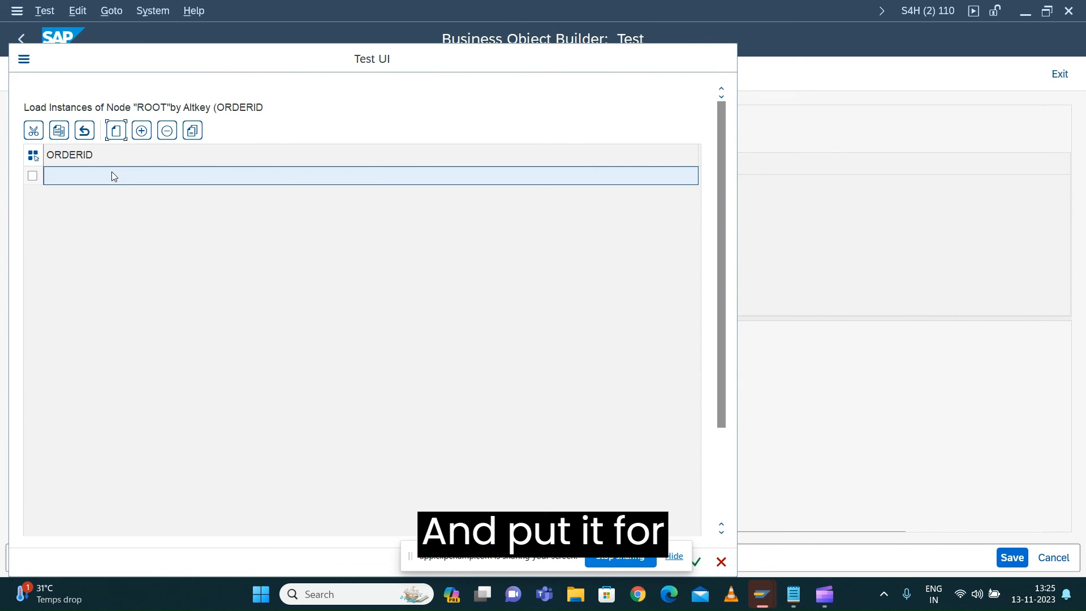
text(ORD)
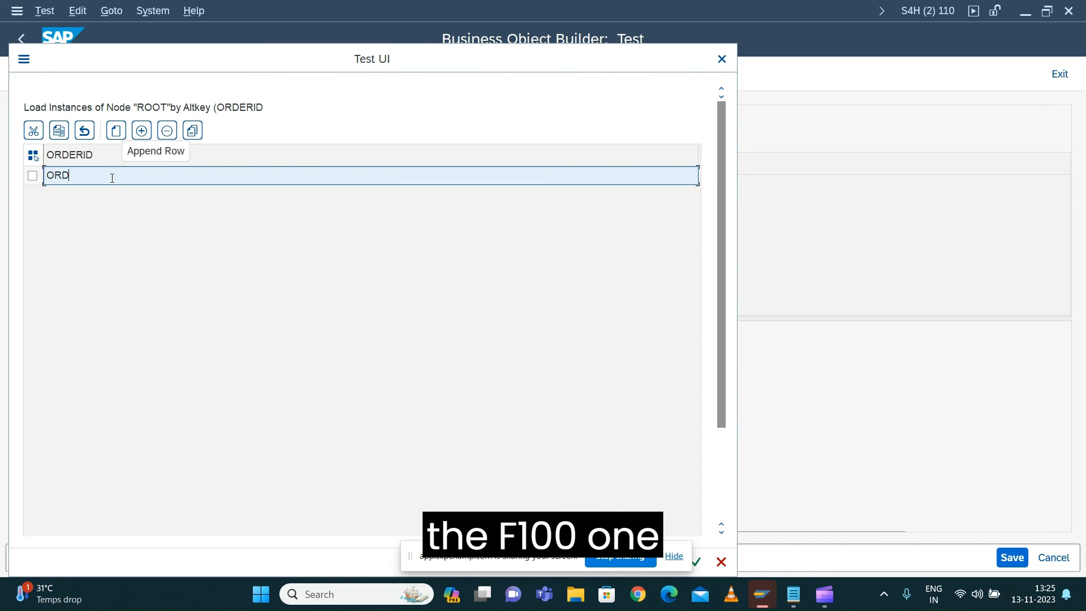
text(-0001)
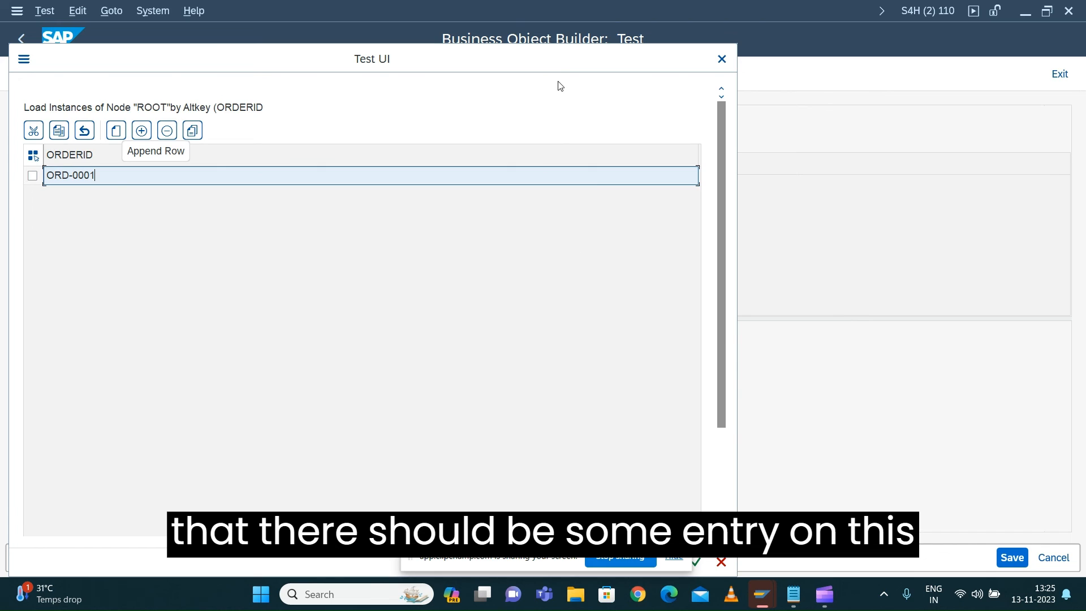
key(Return)
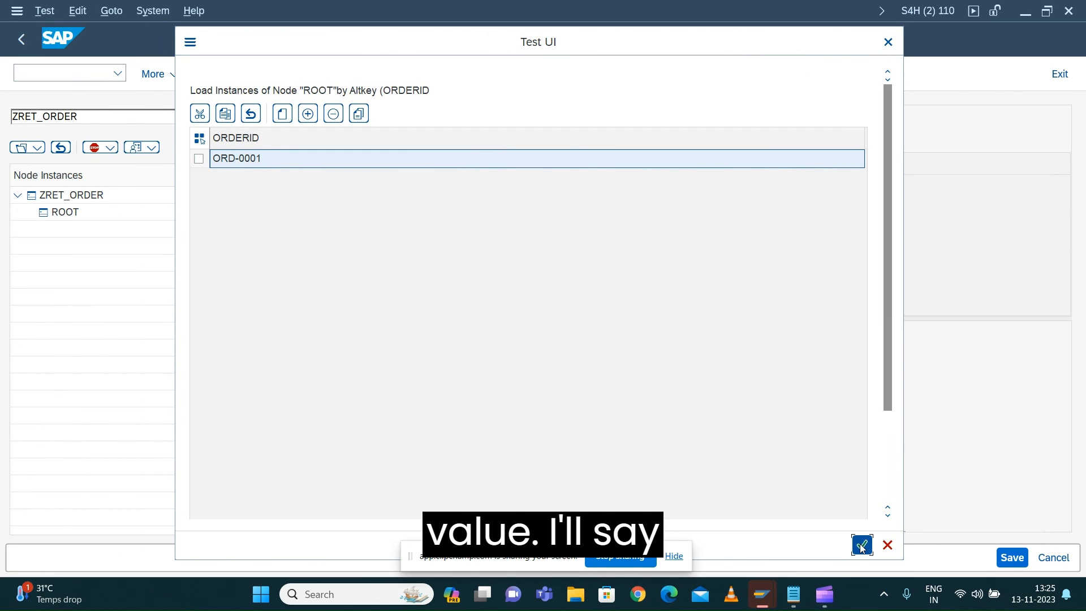
click(861, 545)
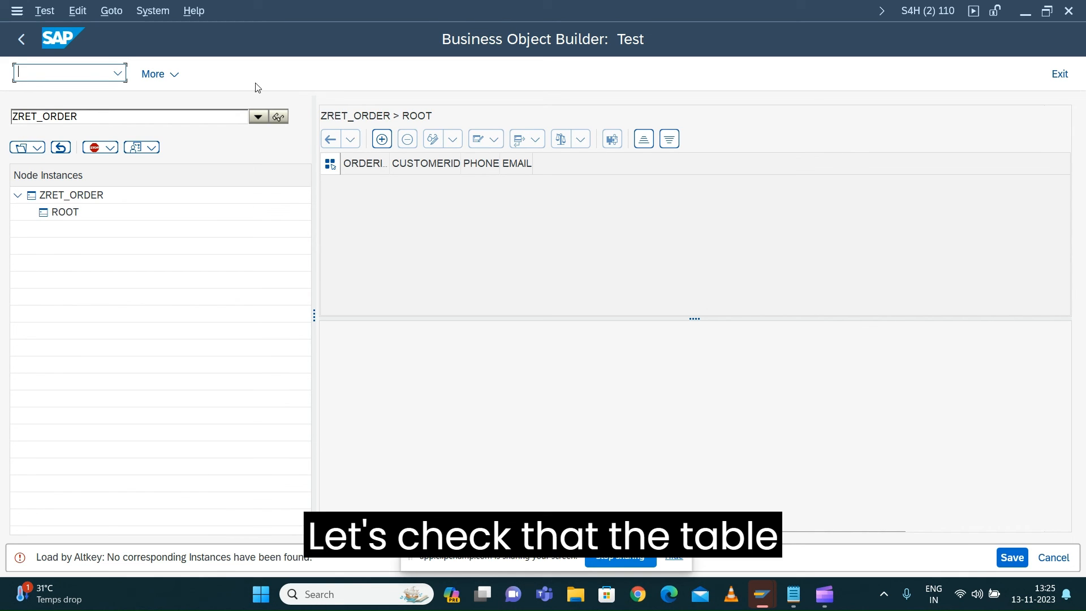
Load all instances of the ROOT node with the query SELECT_ALL, using no selection criteria
click(152, 11)
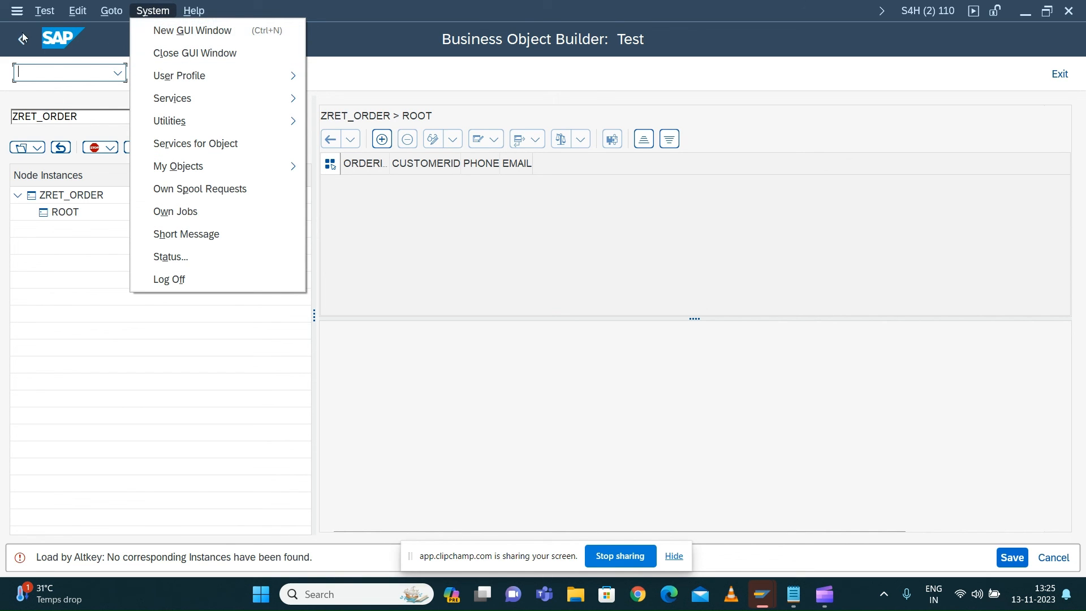
click(37, 149)
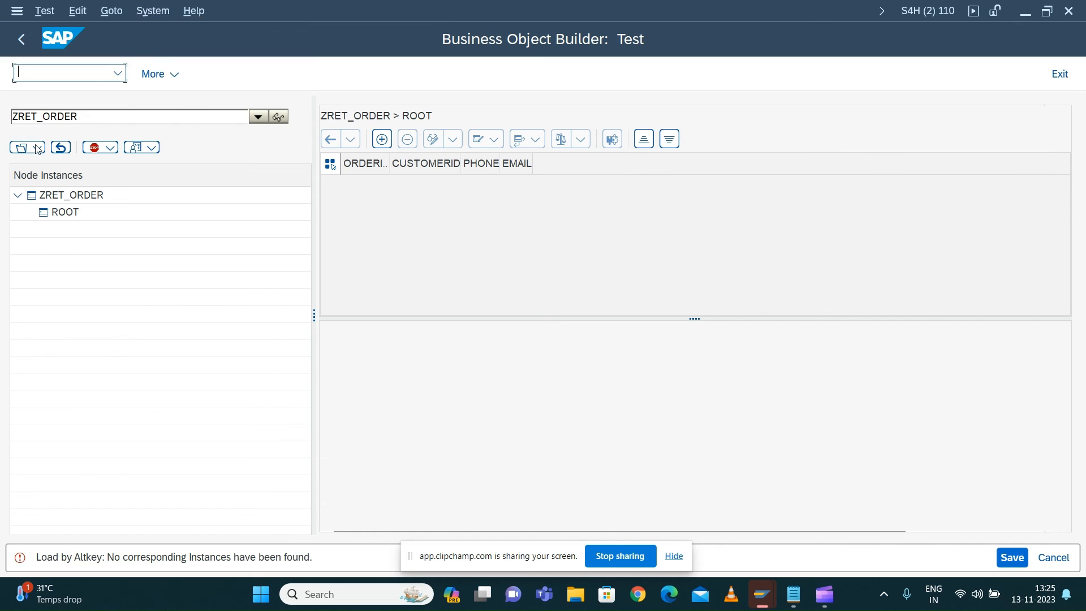
click(37, 149)
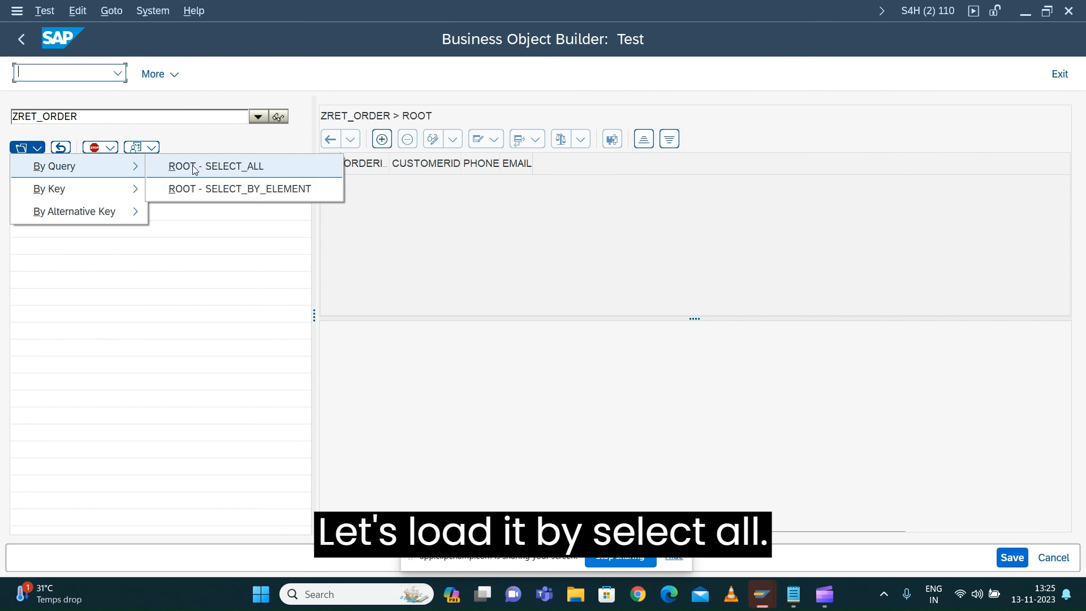
click(204, 167)
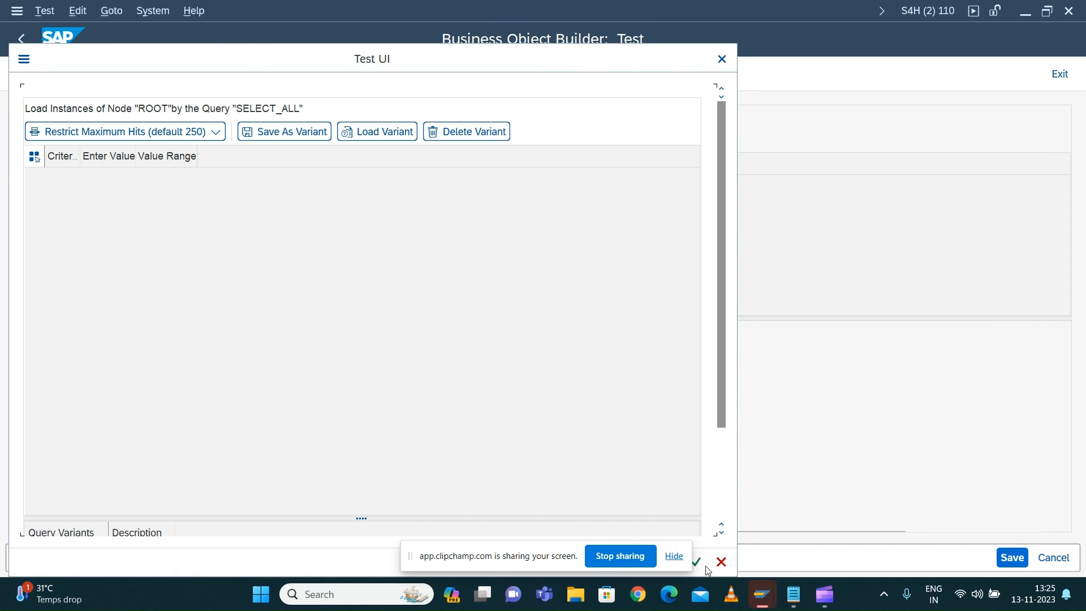
click(701, 563)
drag(520, 63, 774, 57)
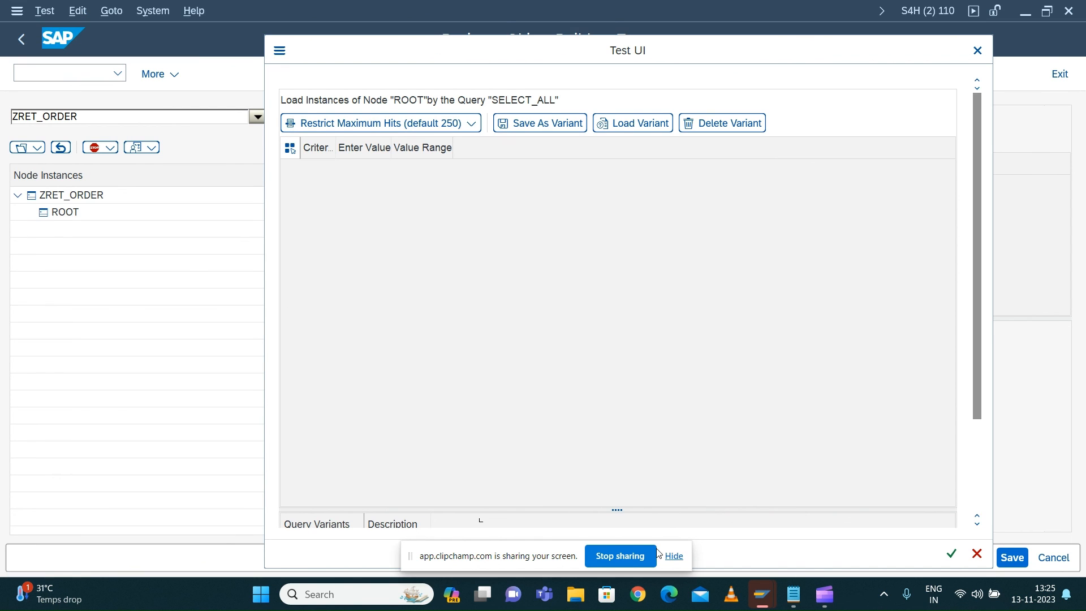
drag(520, 557, 528, 593)
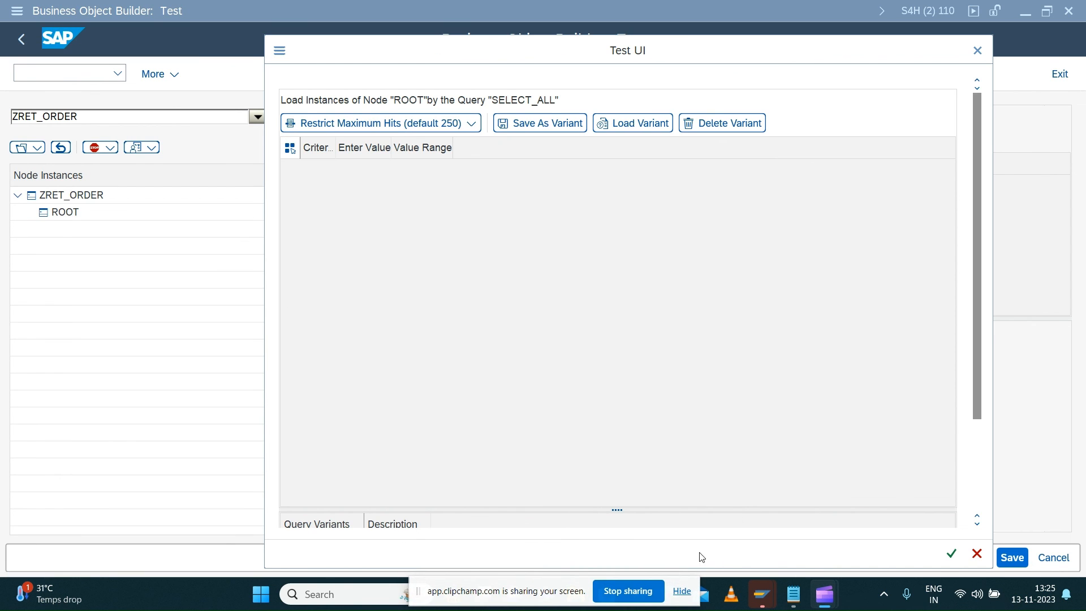
click(952, 555)
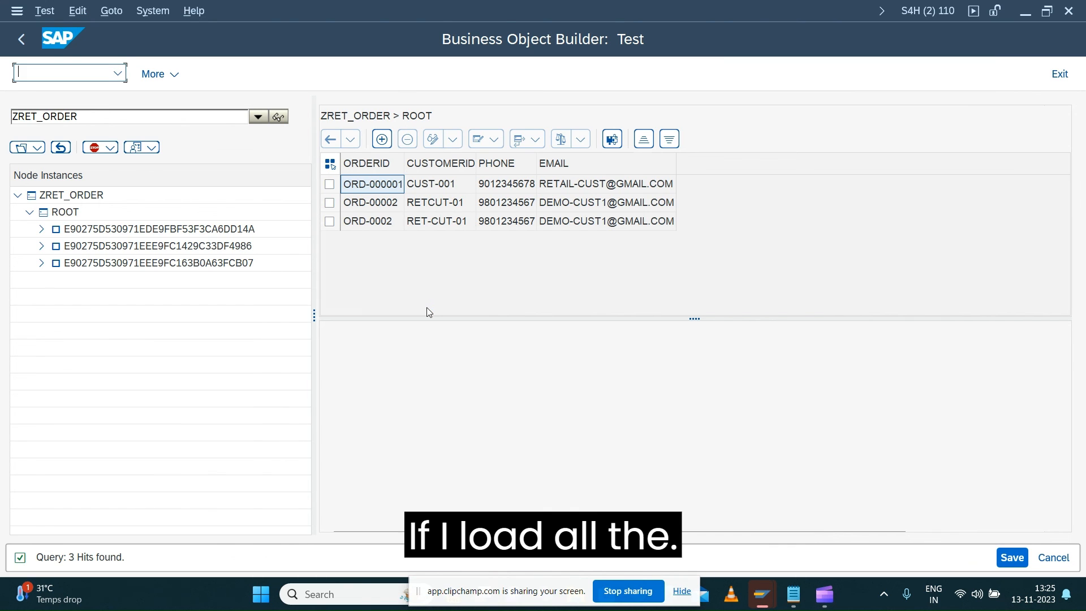
Copy the order ID from the third ROOT row and use it to load that instance by the alternative key ORDERID
click(376, 226)
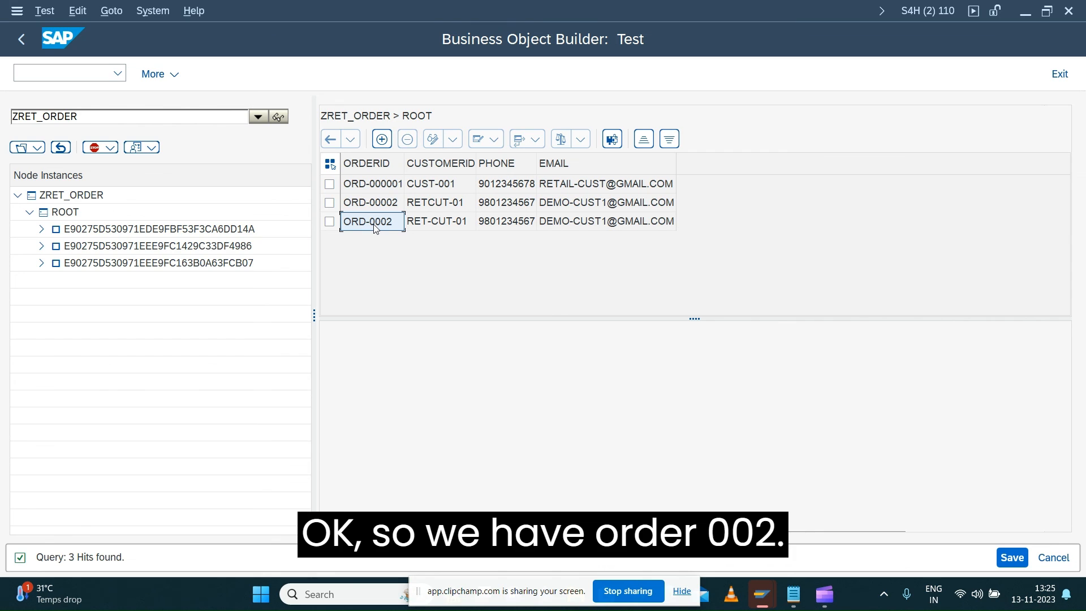
click(37, 147)
mouse_move(44, 166)
mouse_move(73, 211)
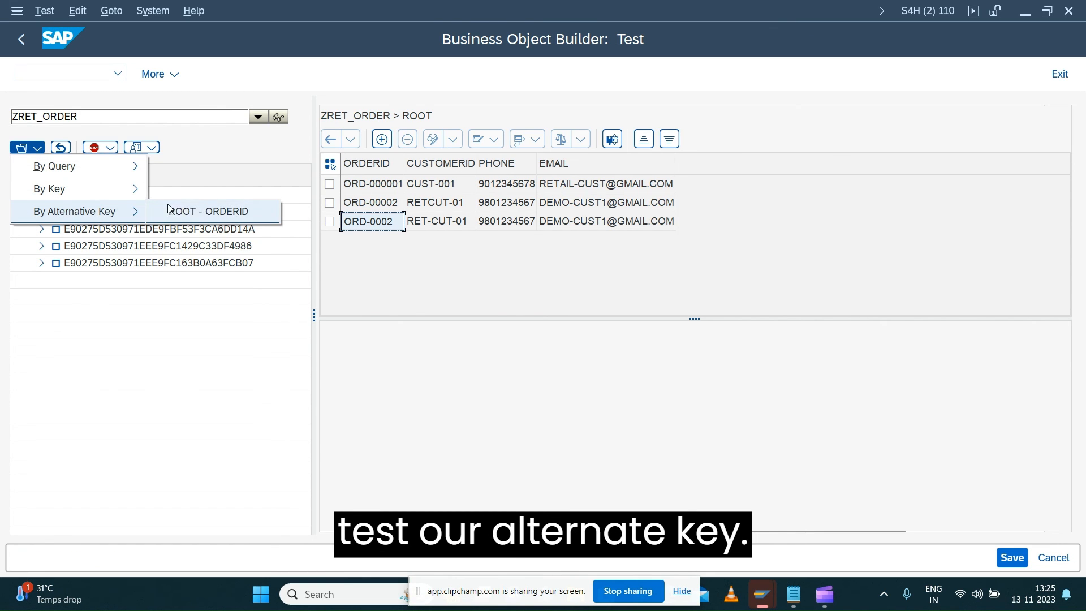
click(215, 211)
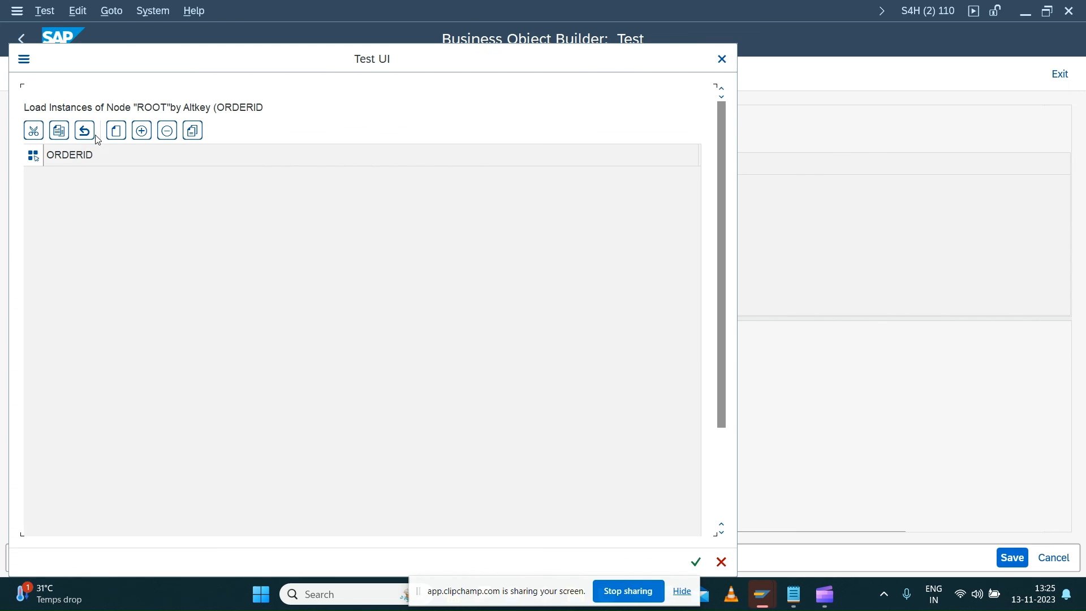
click(112, 133)
text(ORD-0002)
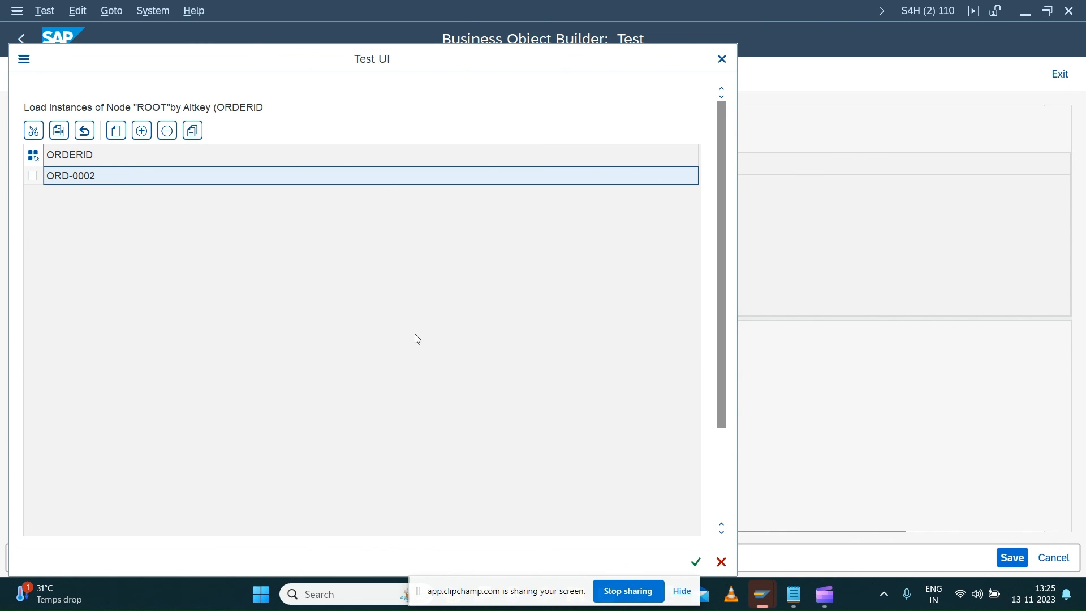
drag(542, 72, 723, 42)
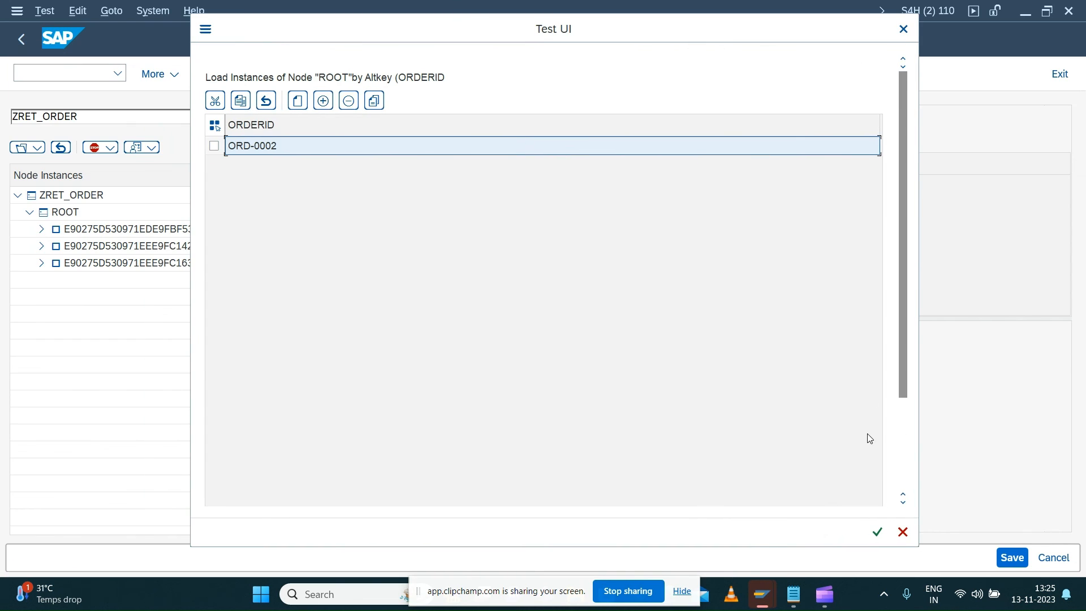
click(878, 532)
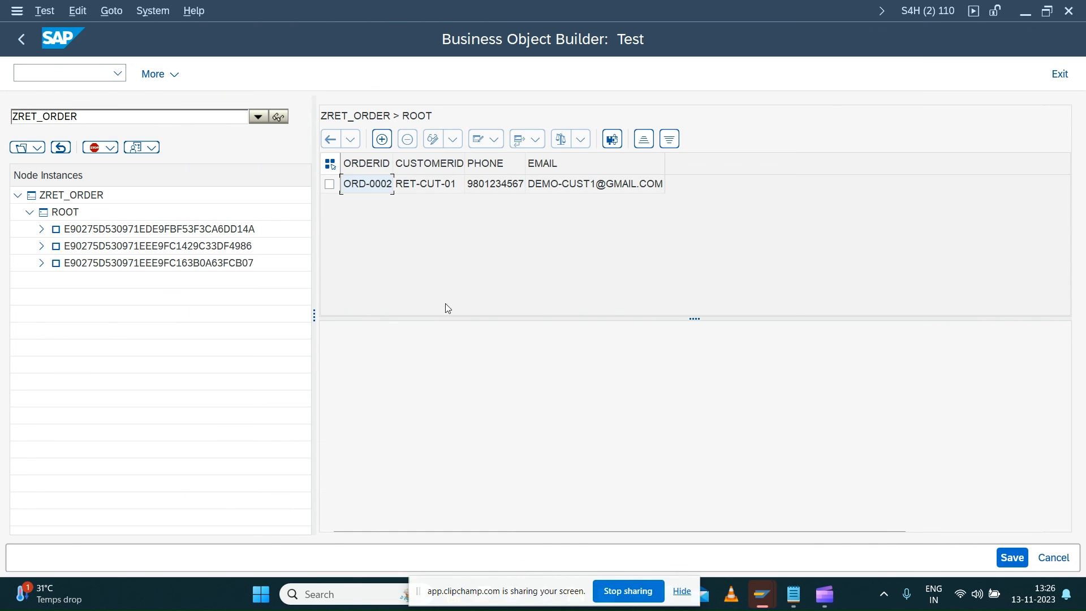